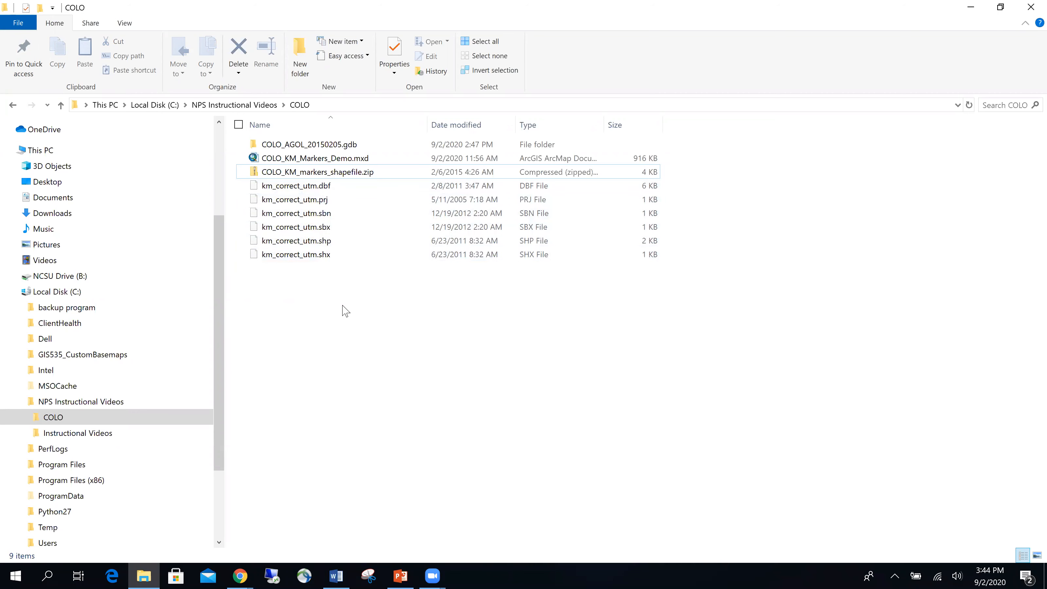
Step: Examine the km_correct_utm shapefile component files in the COLO folder and inside COLO_KM_markers_shapefile.zip
{"action": "left_click", "coordinate": [318, 245]}
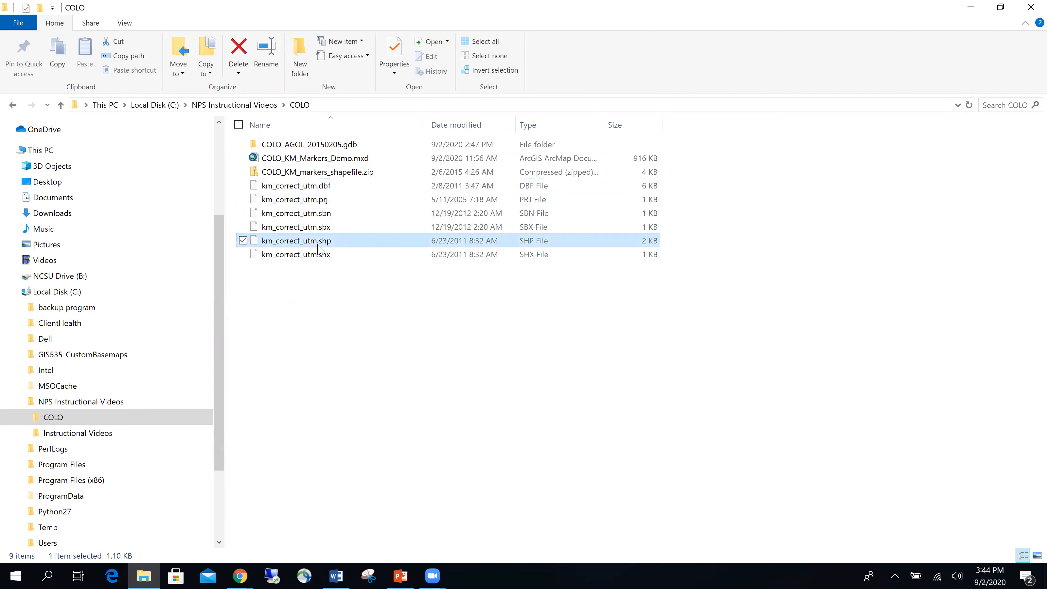
{"action": "left_click", "coordinate": [360, 315]}
{"action": "left_click_drag", "start_coordinate": [347, 285], "coordinate": [308, 182]}
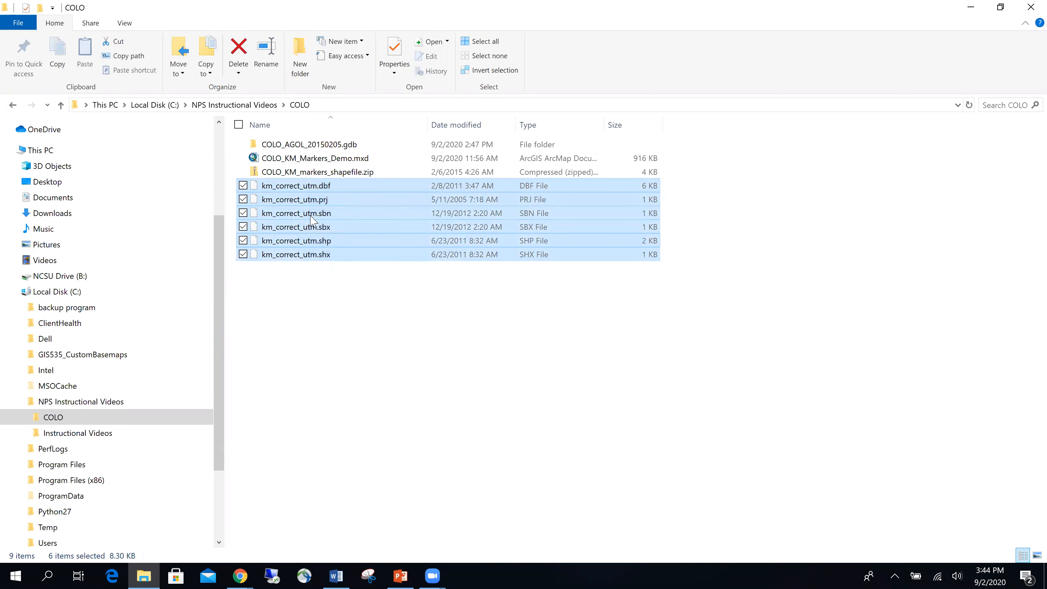
{"action": "left_click", "coordinate": [338, 325]}
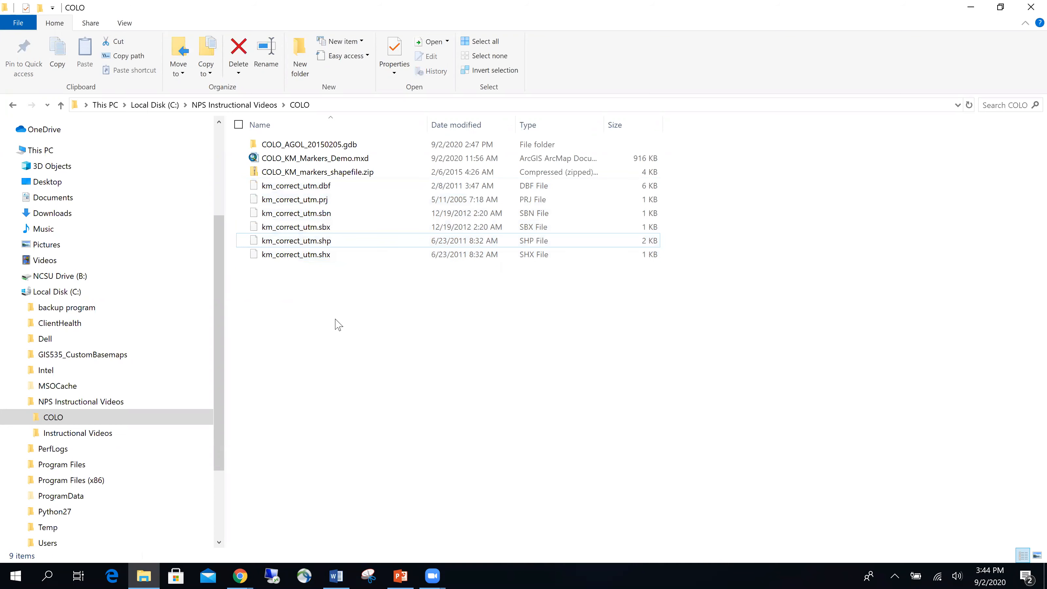
{"action": "double_click", "coordinate": [352, 174]}
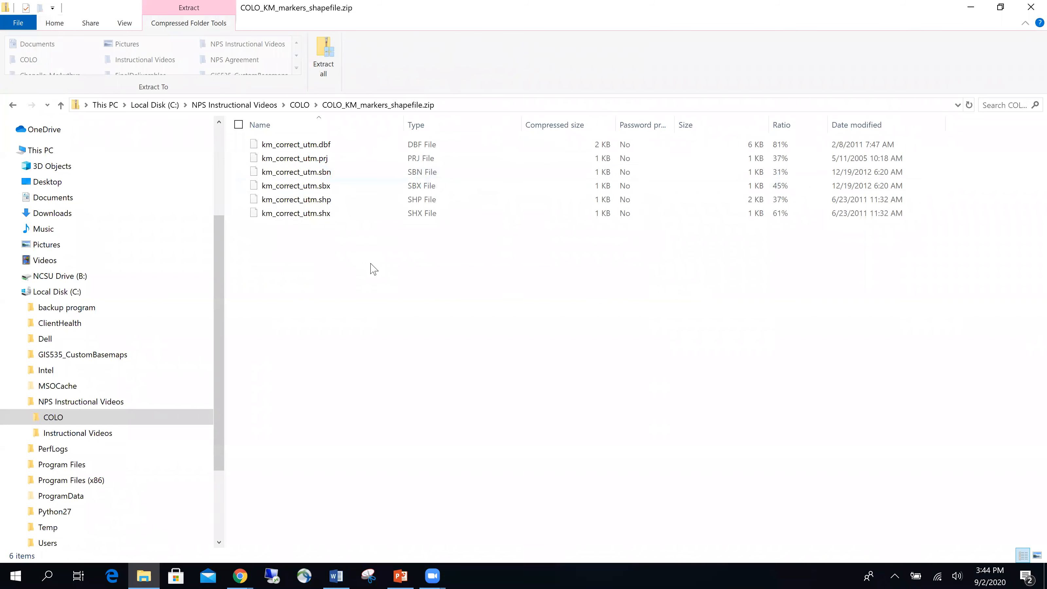
{"action": "key", "text": "alt+Left"}
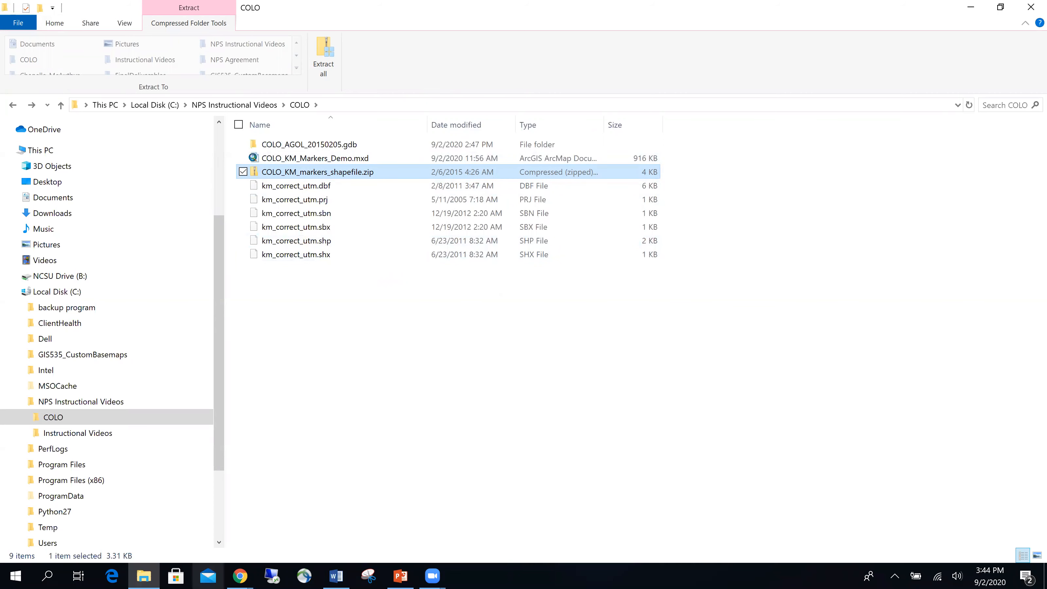
Step: Switch to ArcGIS Online in Chrome and open the account's root content folder, named after the username
{"action": "left_click", "coordinate": [297, 521]}
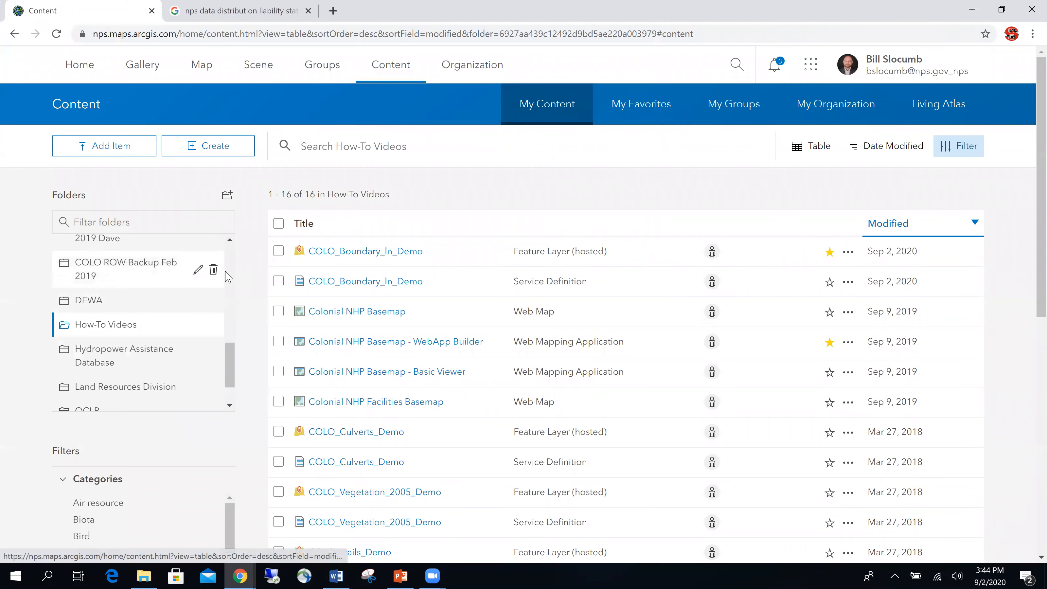
{"action": "scroll", "coordinate": [230, 260], "scroll_direction": "up", "scroll_amount": 5}
{"action": "scroll", "coordinate": [206, 264], "scroll_direction": "up", "scroll_amount": 1}
{"action": "left_click", "coordinate": [125, 271]}
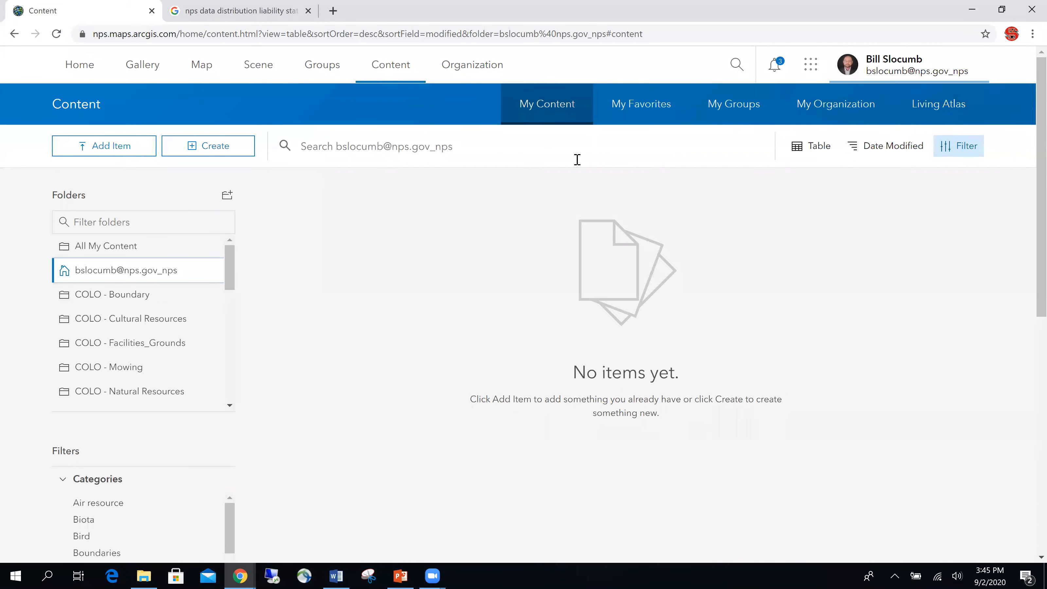
Step: Start adding an item from the computer and choose COLO_KM_markers_shapefile.zip from C:\NPS Instructional Videos\COLO
{"action": "left_click", "coordinate": [124, 147]}
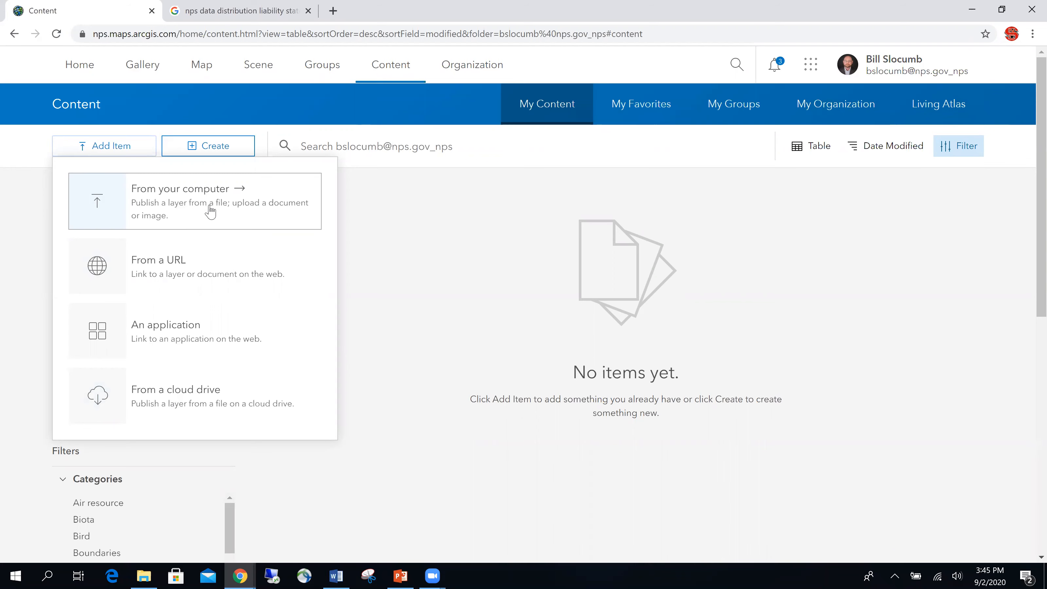
{"action": "left_click", "coordinate": [199, 204]}
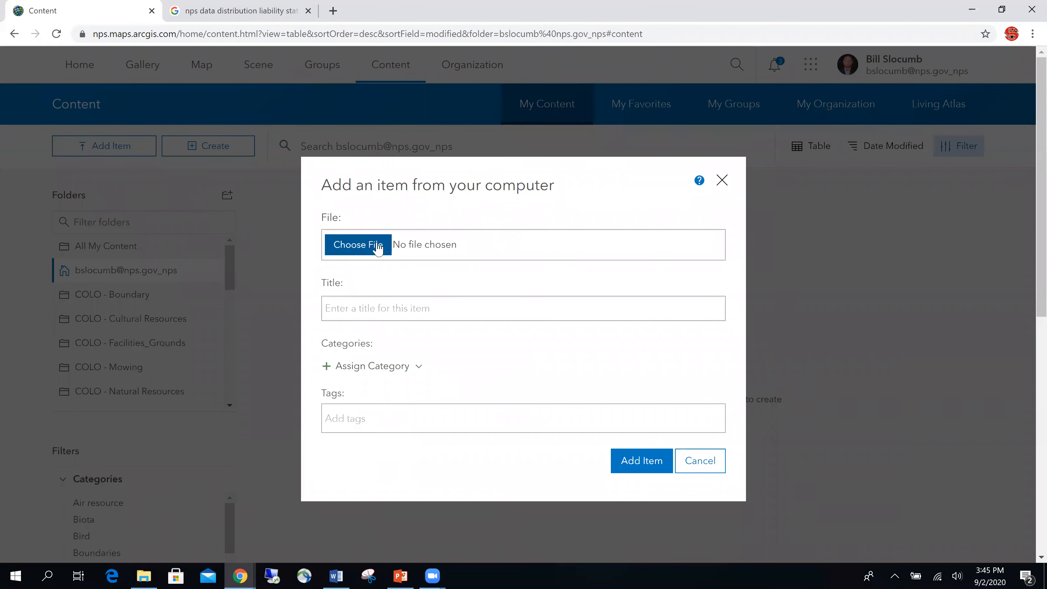
{"action": "left_click", "coordinate": [352, 247]}
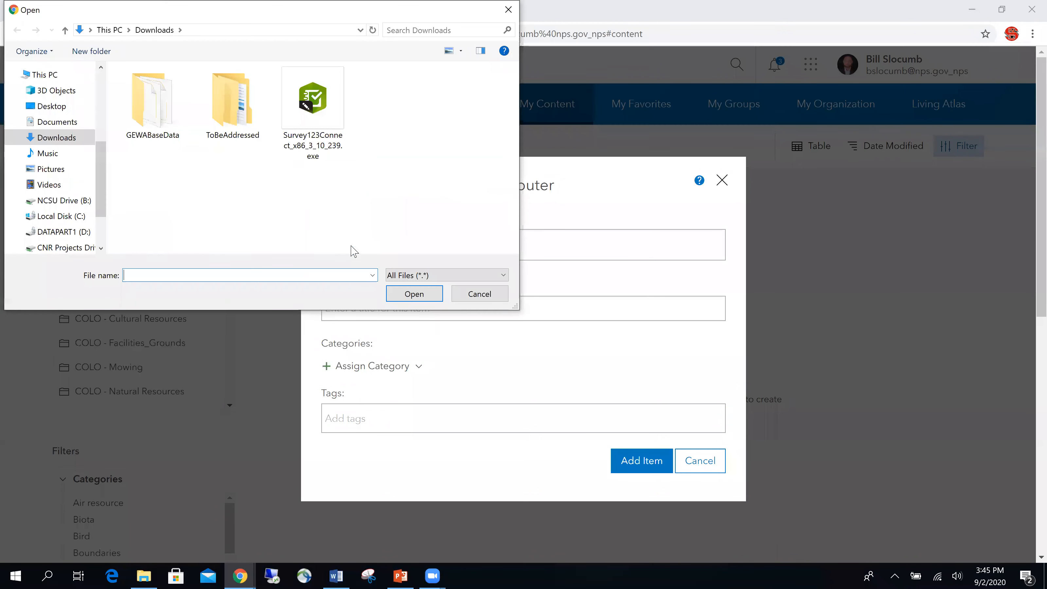
{"action": "scroll", "coordinate": [76, 138], "scroll_direction": "down", "scroll_amount": 2}
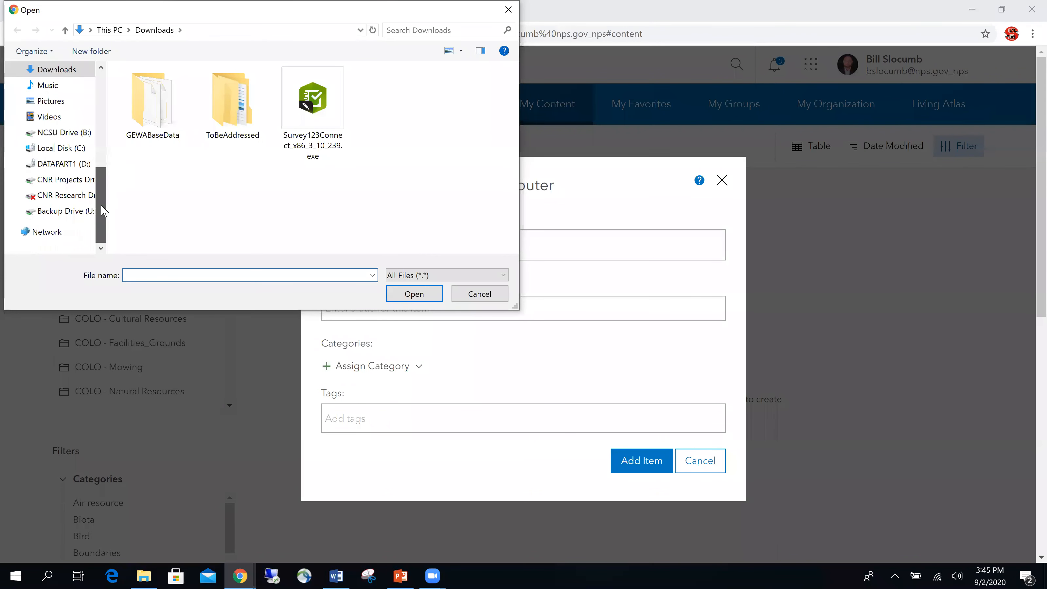
{"action": "left_click", "coordinate": [69, 149]}
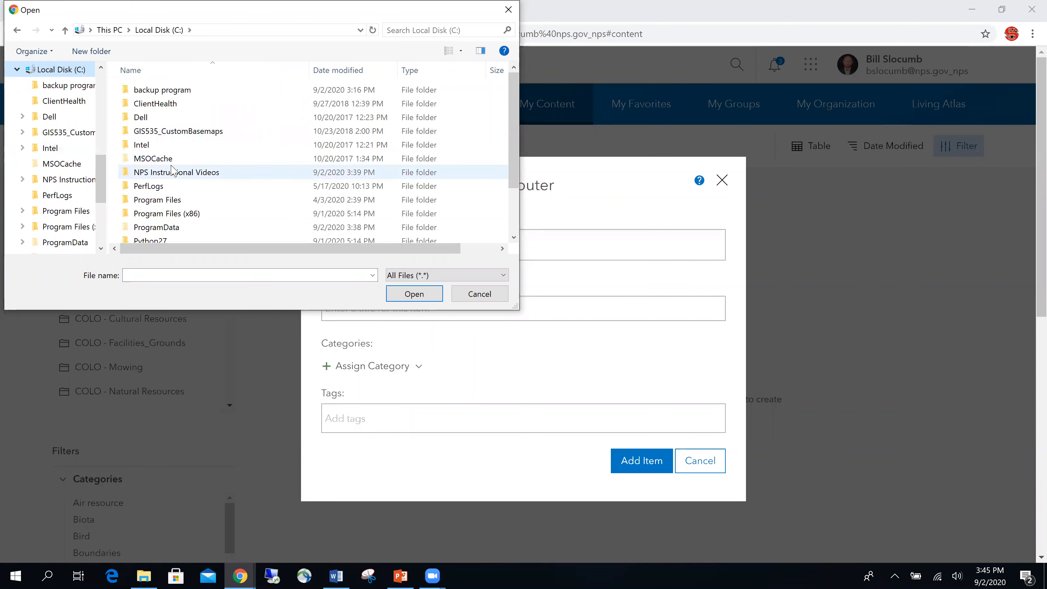
{"action": "left_click", "coordinate": [171, 170]}
{"action": "double_click", "coordinate": [172, 170]}
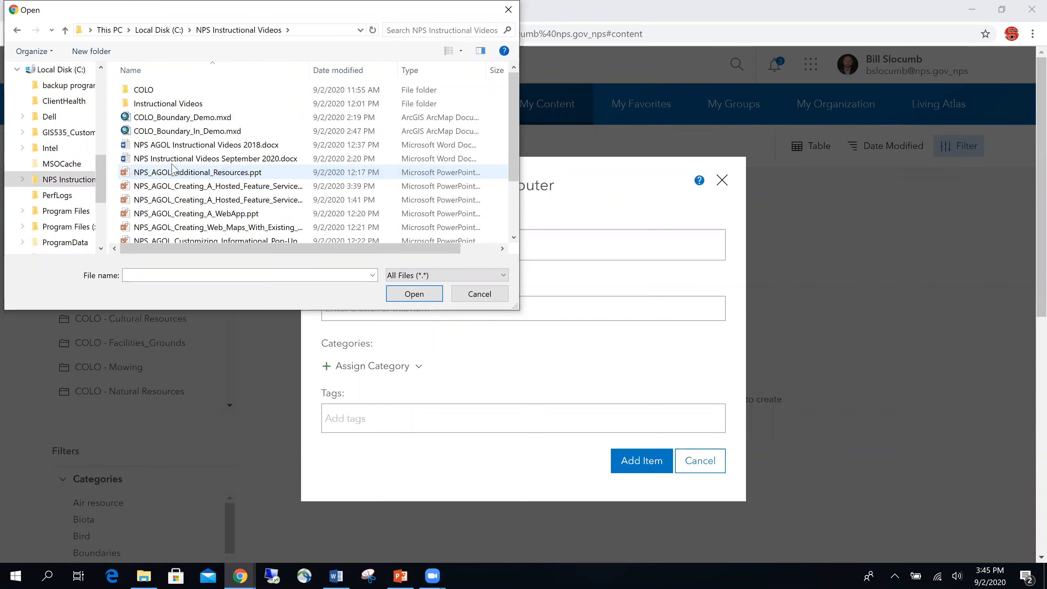
{"action": "left_click", "coordinate": [147, 93]}
{"action": "double_click", "coordinate": [148, 92]}
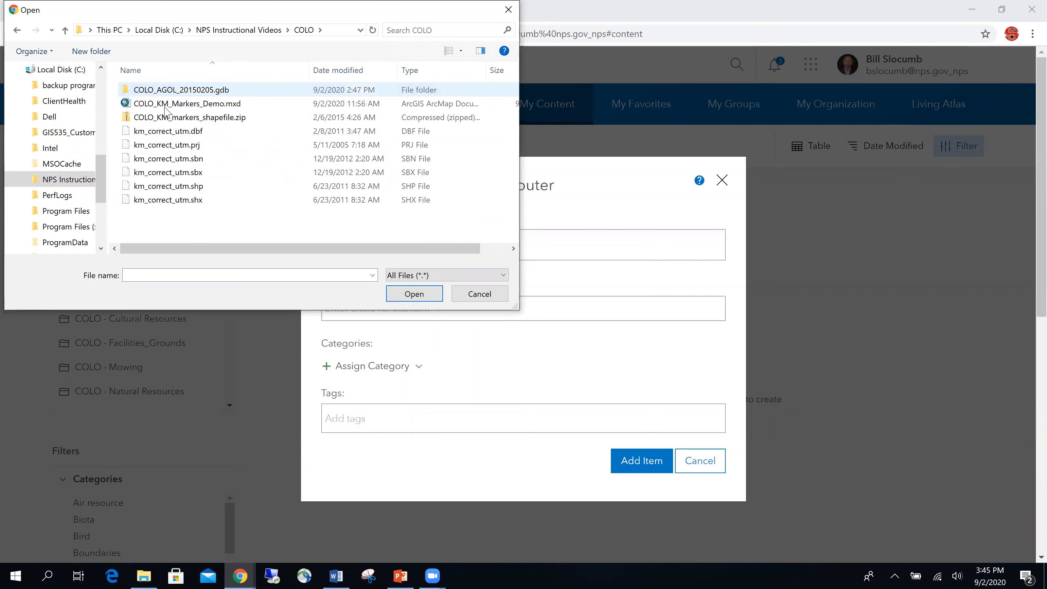
{"action": "left_click", "coordinate": [181, 119]}
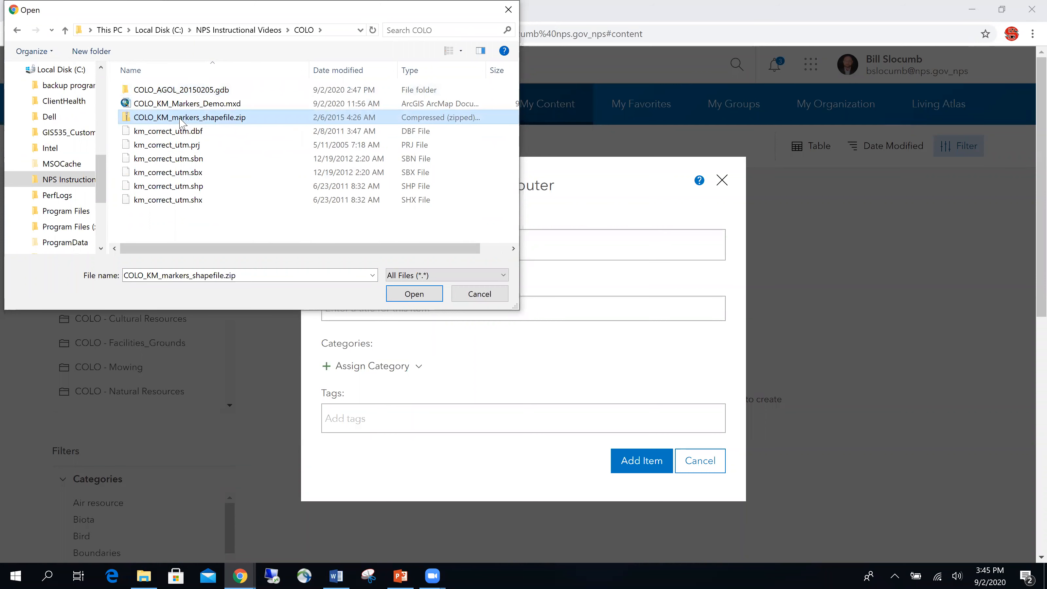
{"action": "left_click", "coordinate": [414, 294]}
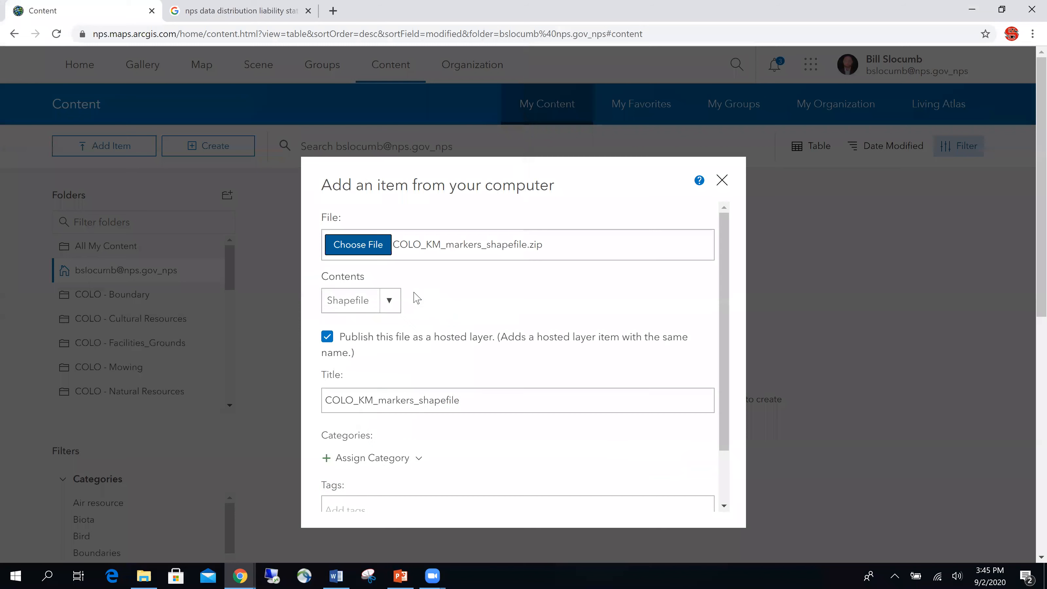
Step: Review the available content types for the uploaded file and select Shapefile
{"action": "left_click", "coordinate": [388, 301]}
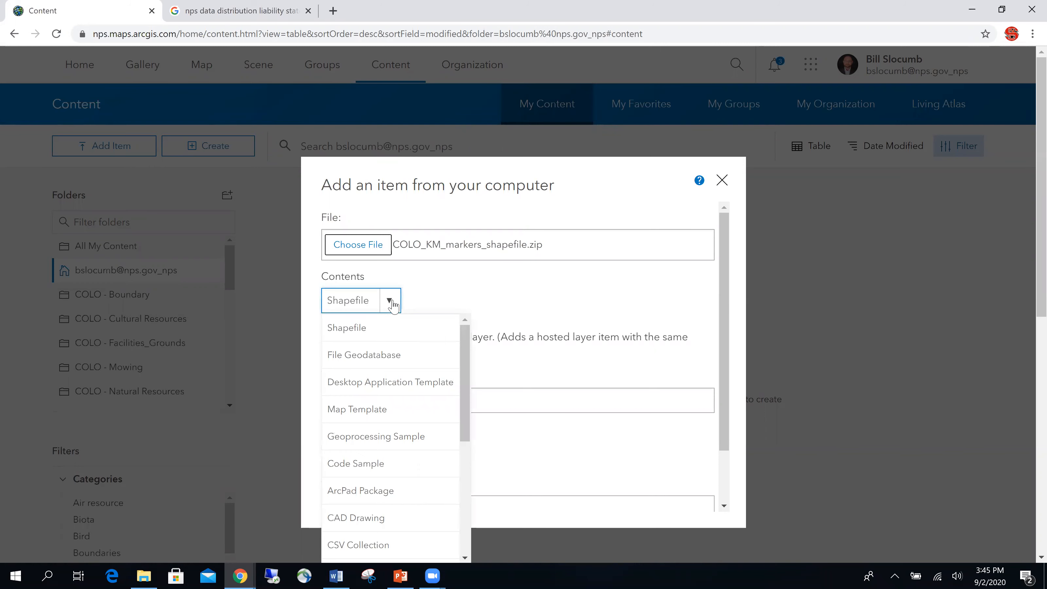
{"action": "mouse_move", "coordinate": [466, 340]}
{"action": "left_mouse_down"}
{"action": "mouse_move", "coordinate": [463, 464]}
{"action": "mouse_move", "coordinate": [461, 325]}
{"action": "left_mouse_up"}
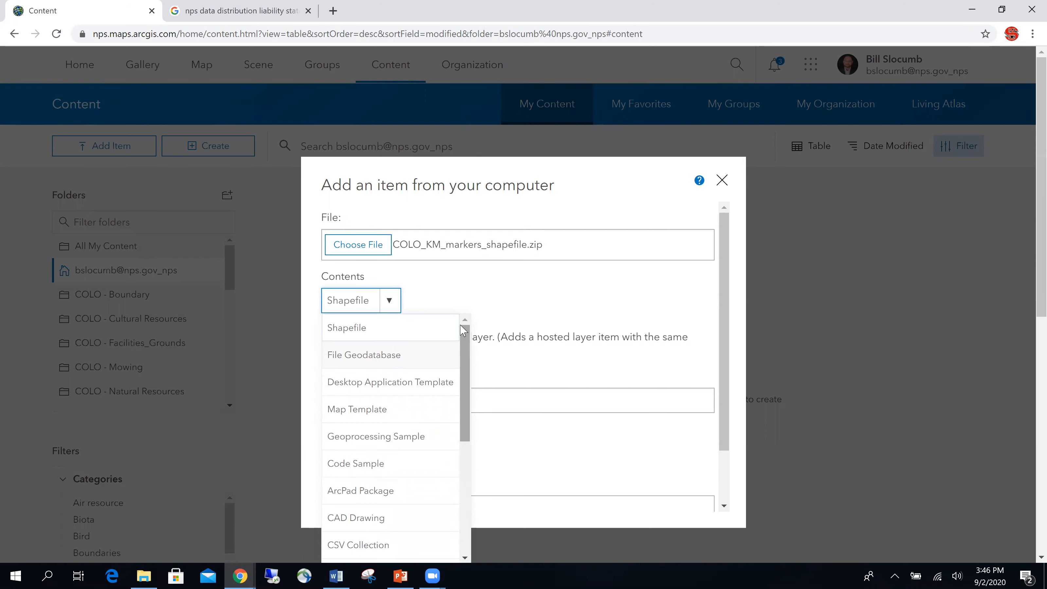
{"action": "left_click", "coordinate": [349, 331]}
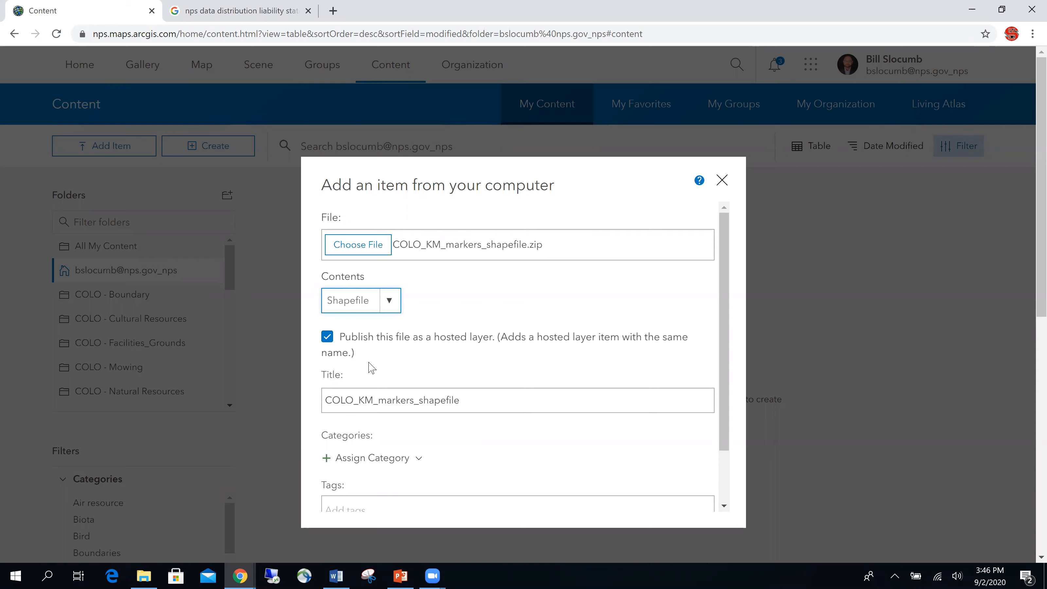
Step: Shorten the item's title to COLO_KM_markers by removing the shapefile suffix
{"action": "left_click", "coordinate": [469, 399]}
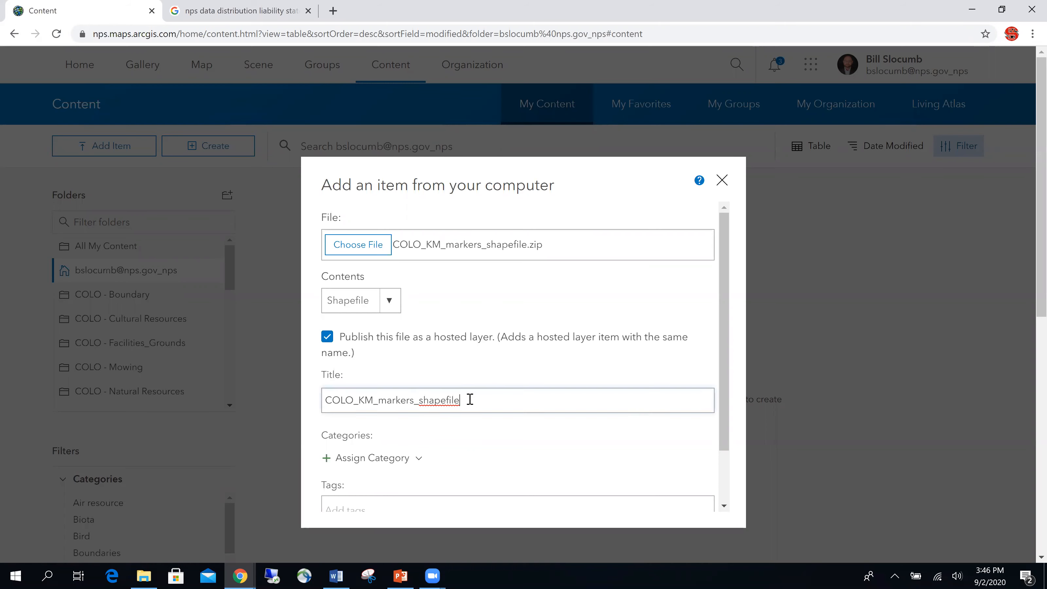
{"action": "key", "text": "BackSpace"}
{"action": "key", "text": "BackSpace"}
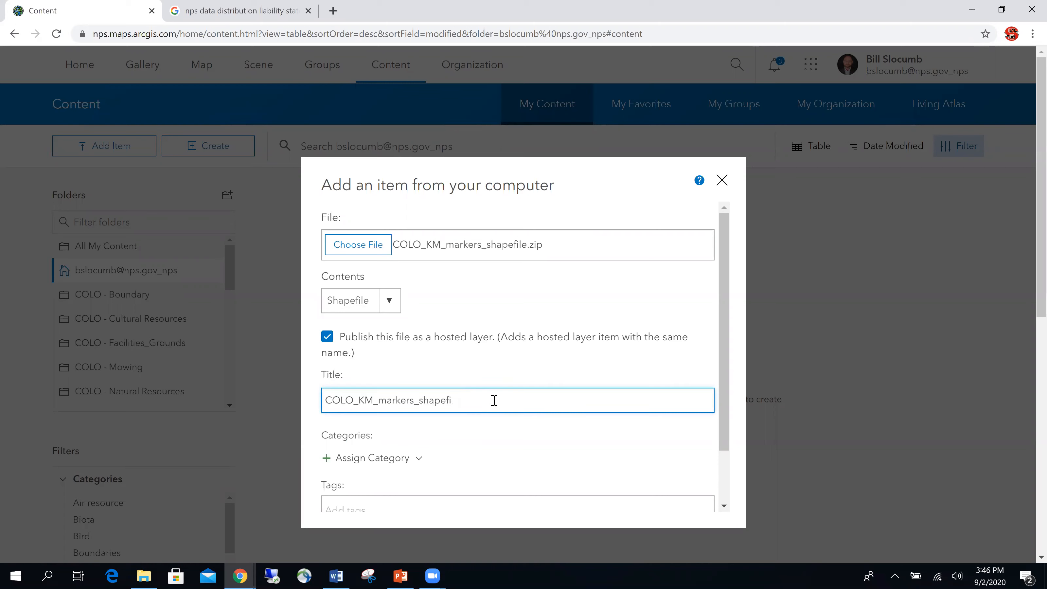
{"action": "key", "text": "BackSpace"}
{"action": "key", "text": "BackSpace"}
{"action": "key", "text": "BackSpace"}
{"action": "key", "text": "BackSpace"}
Step: Assign the Transportation category to the new item
{"action": "left_click_drag", "start_coordinate": [724, 282], "coordinate": [722, 386]}
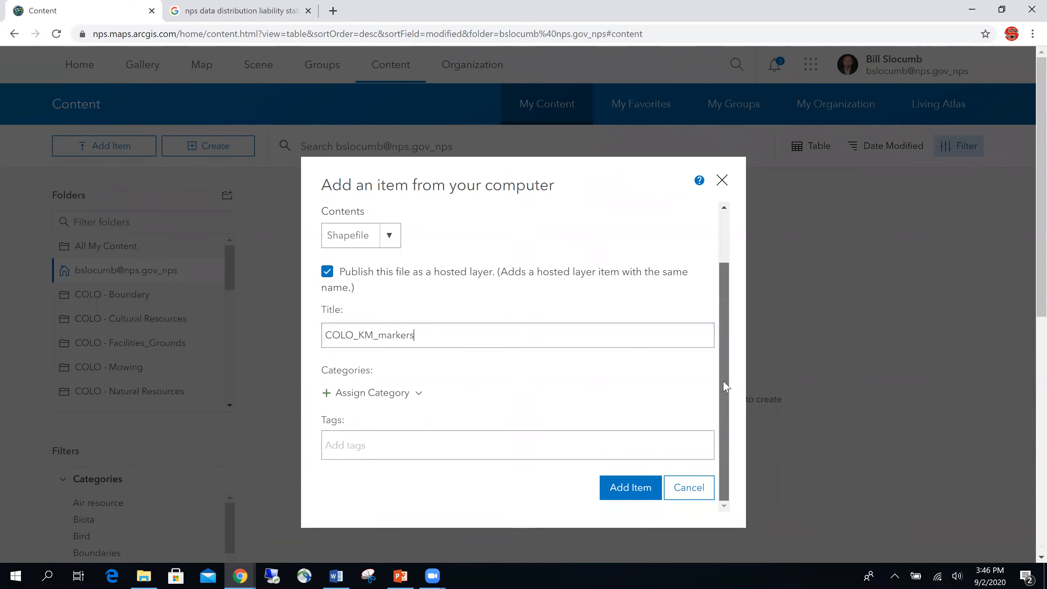
{"action": "left_click", "coordinate": [419, 395]}
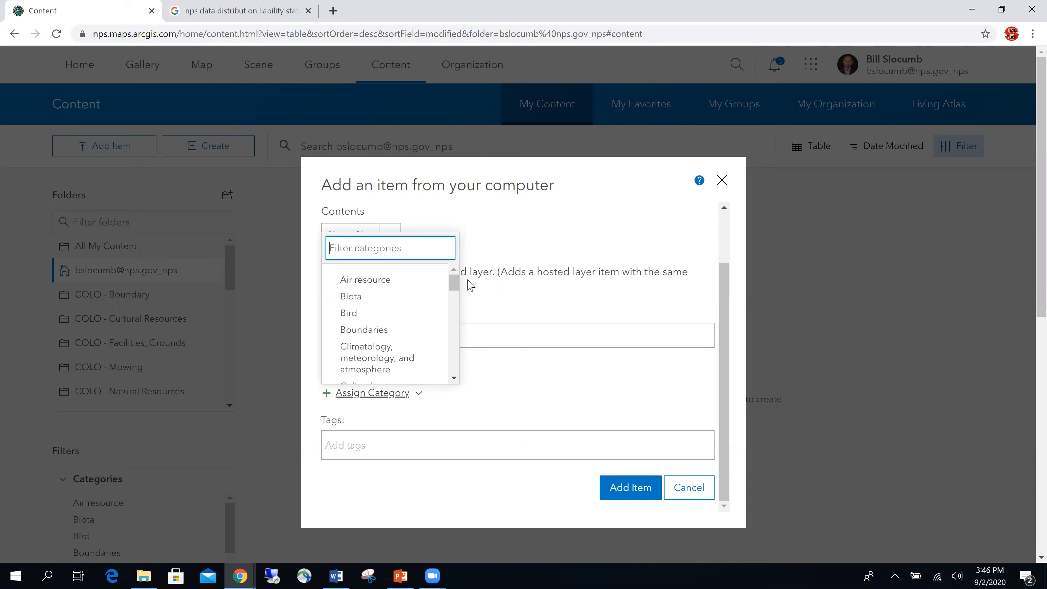
{"action": "left_click_drag", "start_coordinate": [454, 286], "coordinate": [453, 361]}
{"action": "left_click", "coordinate": [370, 333]}
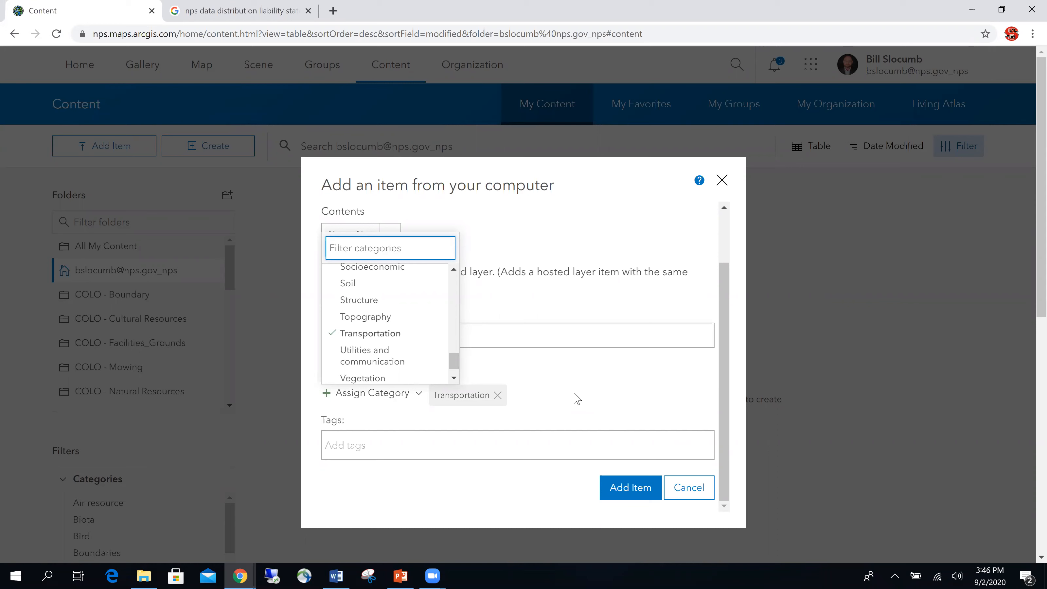
{"action": "left_click", "coordinate": [576, 398]}
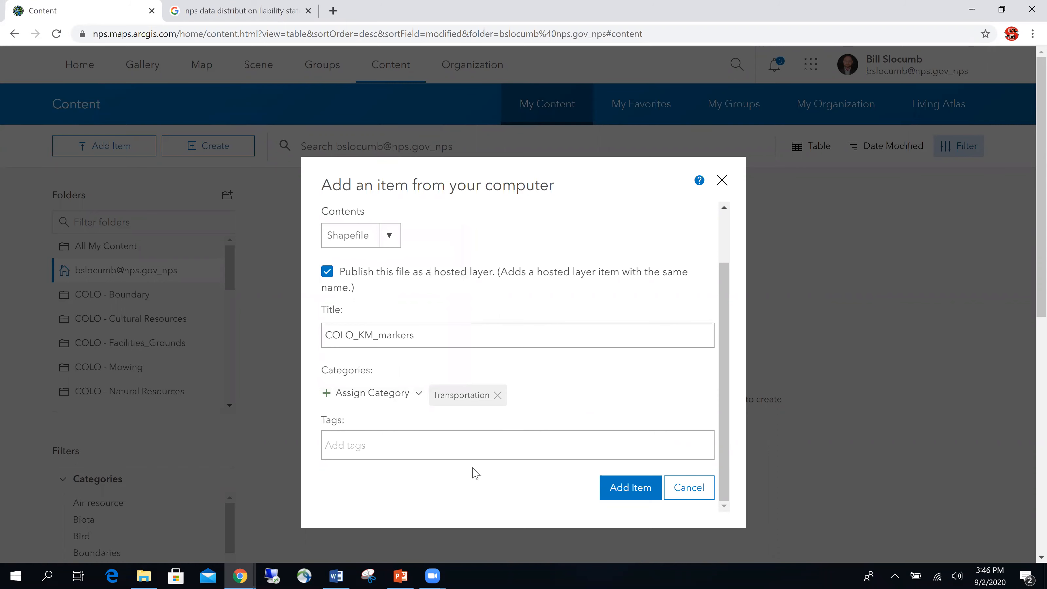
Step: Tag the item with COLO, COLO Boundary, Colonial NHP and Kilometer, and add it as a hosted layer
{"action": "left_click", "coordinate": [360, 446]}
{"action": "type", "text": "C"}
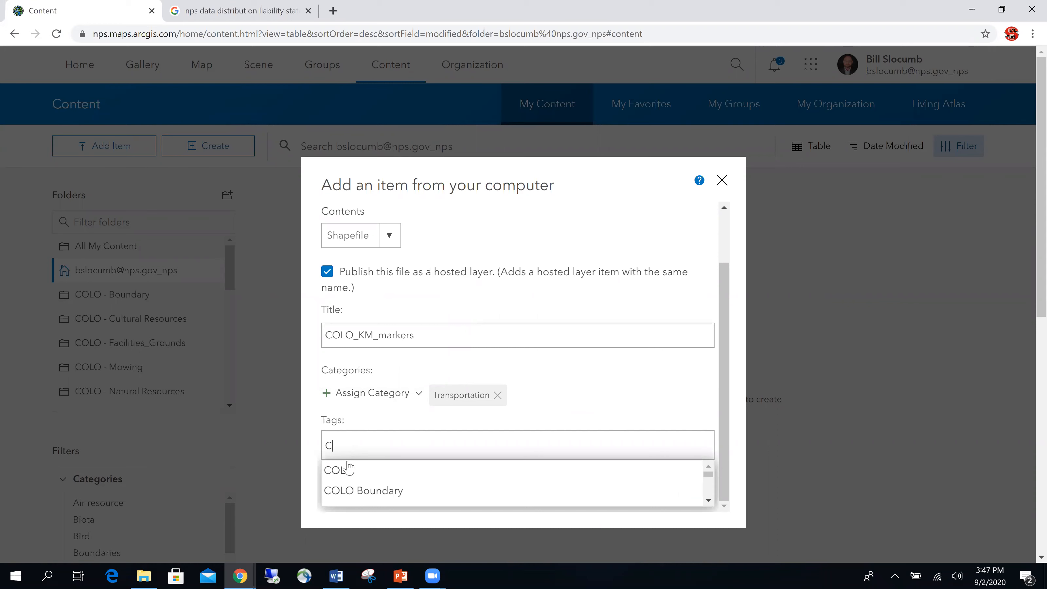
{"action": "left_click", "coordinate": [345, 470]}
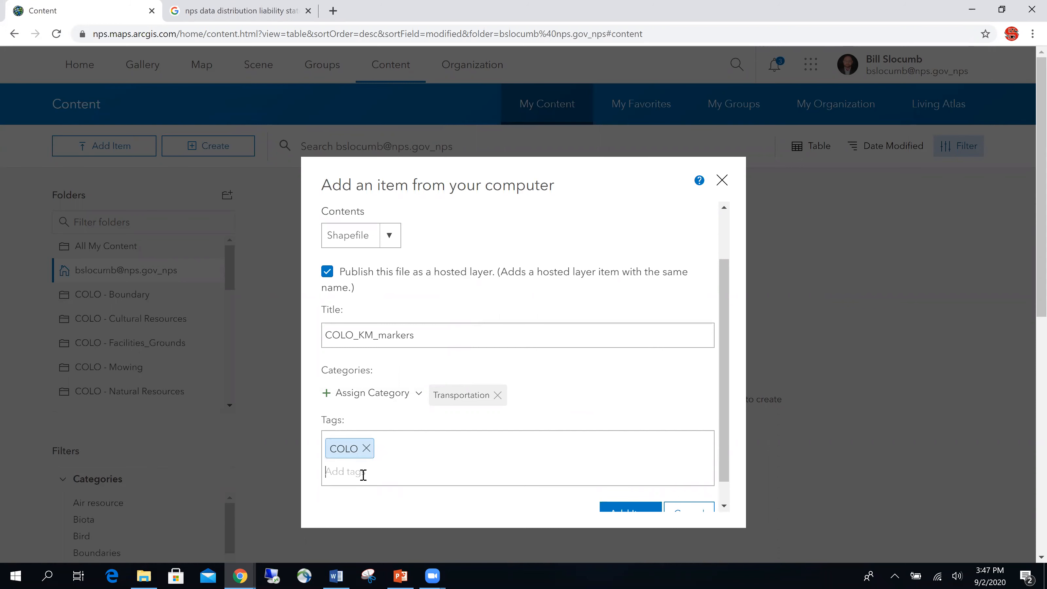
{"action": "type", "text": "Col"}
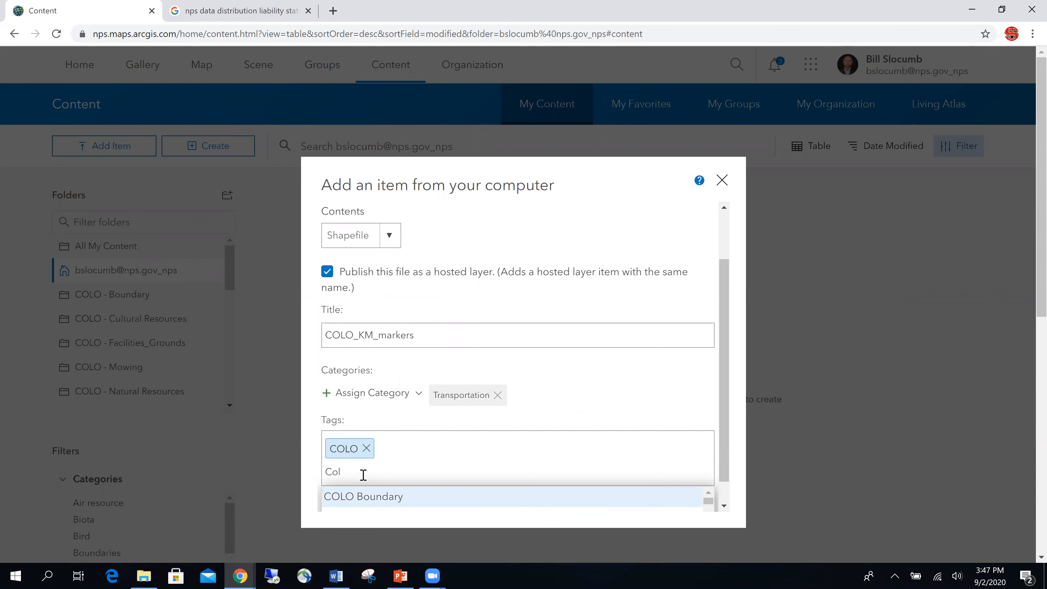
{"action": "left_click", "coordinate": [369, 497]}
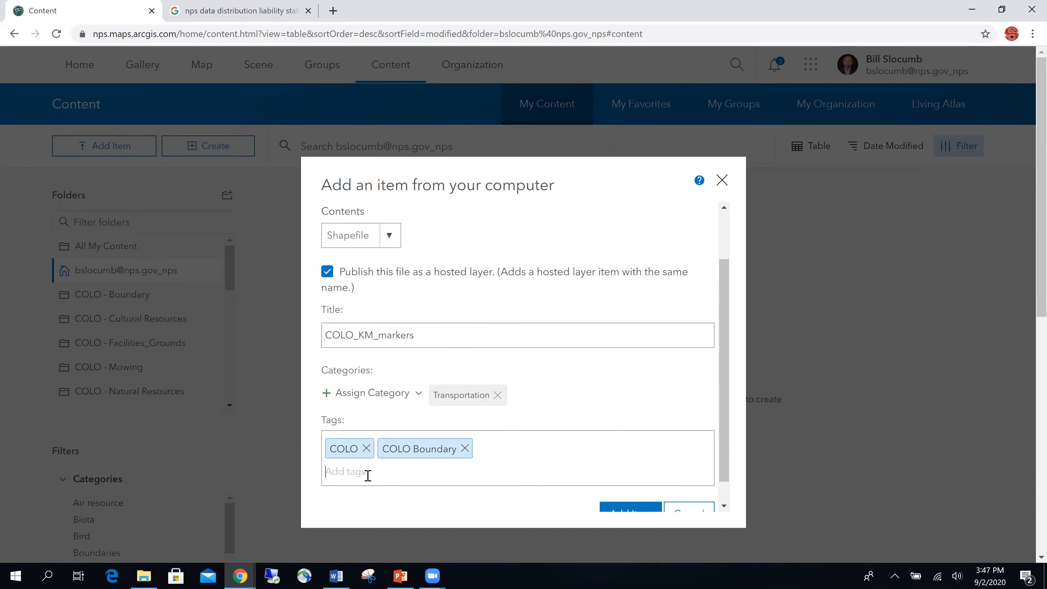
{"action": "type", "text": "Coloni"}
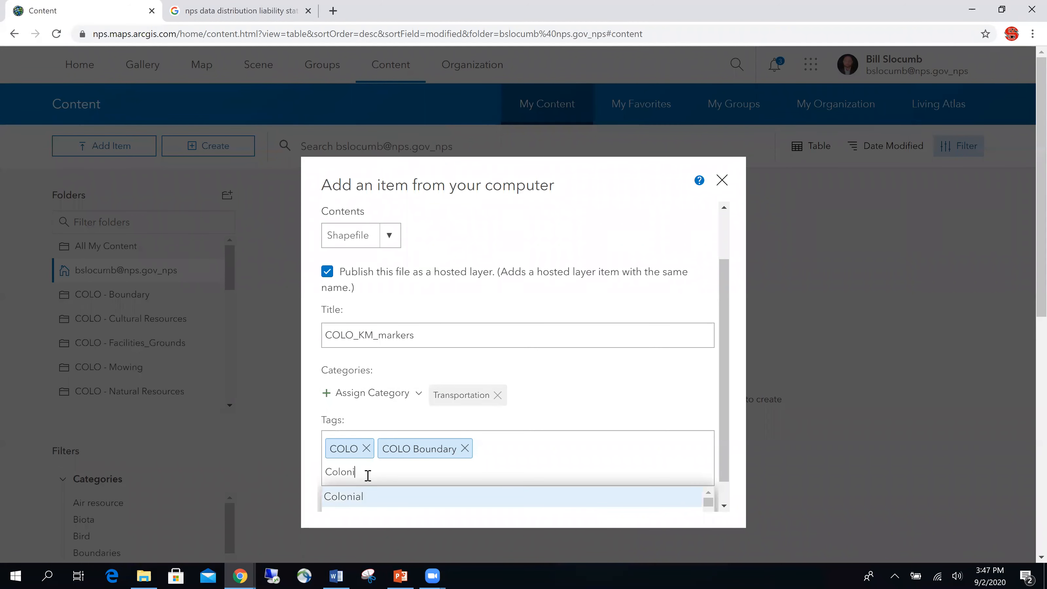
{"action": "type", "text": "al NHP"}
{"action": "left_click", "coordinate": [363, 497]}
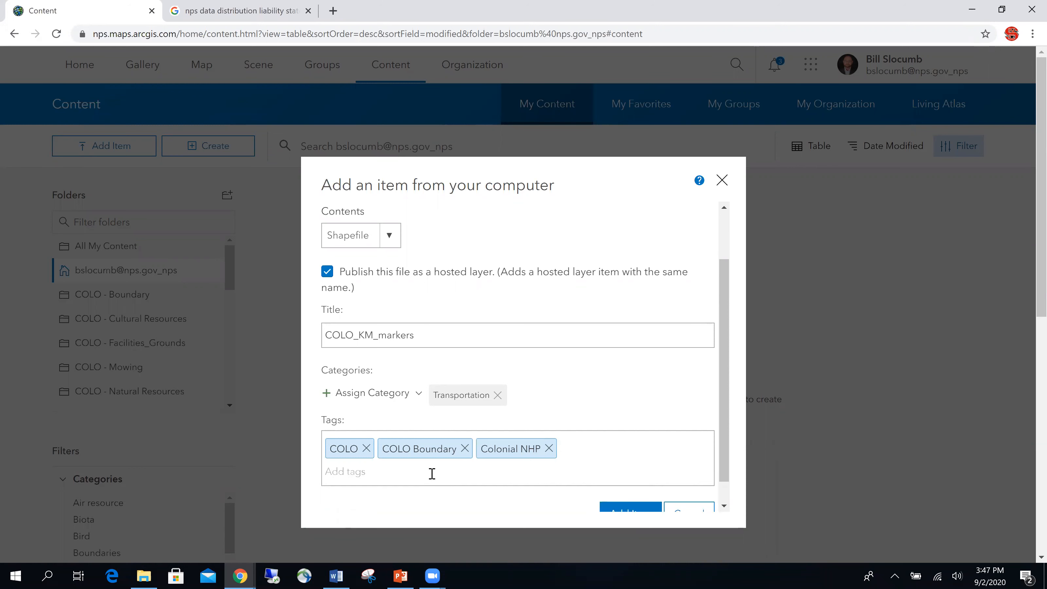
{"action": "type", "text": "K"}
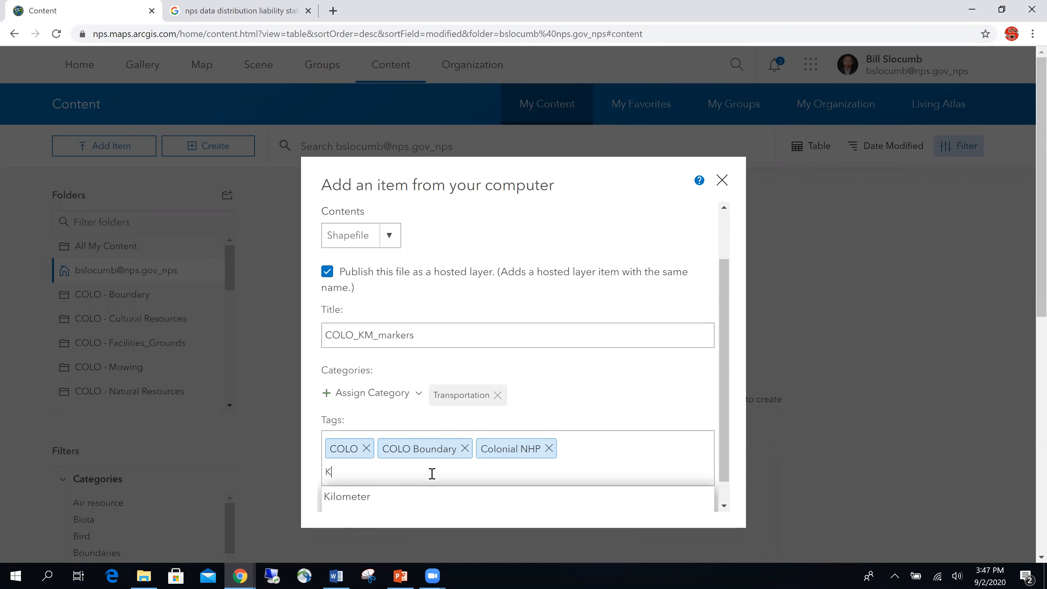
{"action": "left_click", "coordinate": [331, 497]}
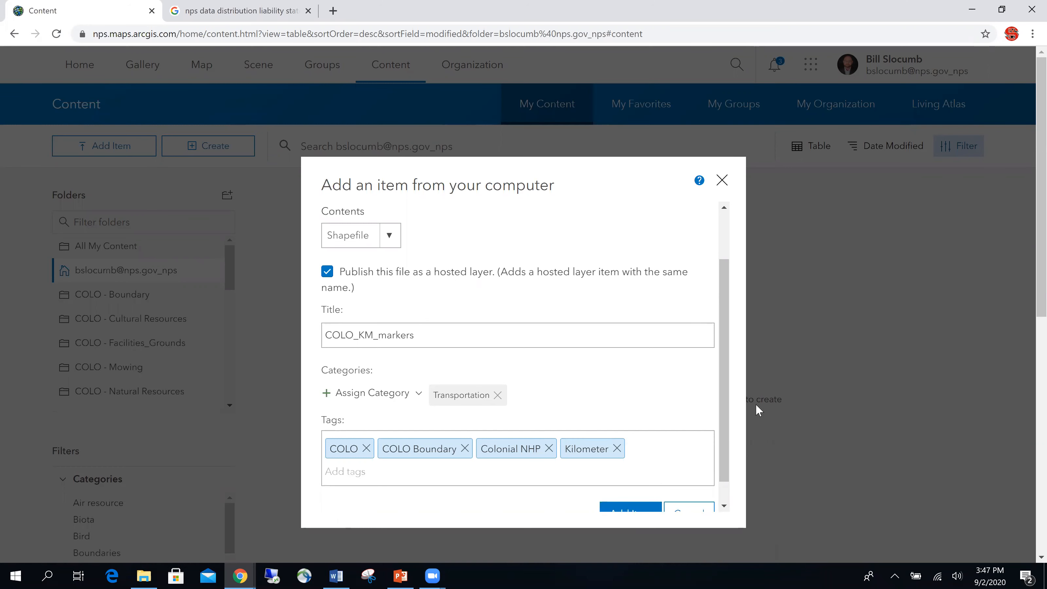
{"action": "left_click_drag", "start_coordinate": [722, 356], "coordinate": [723, 396]}
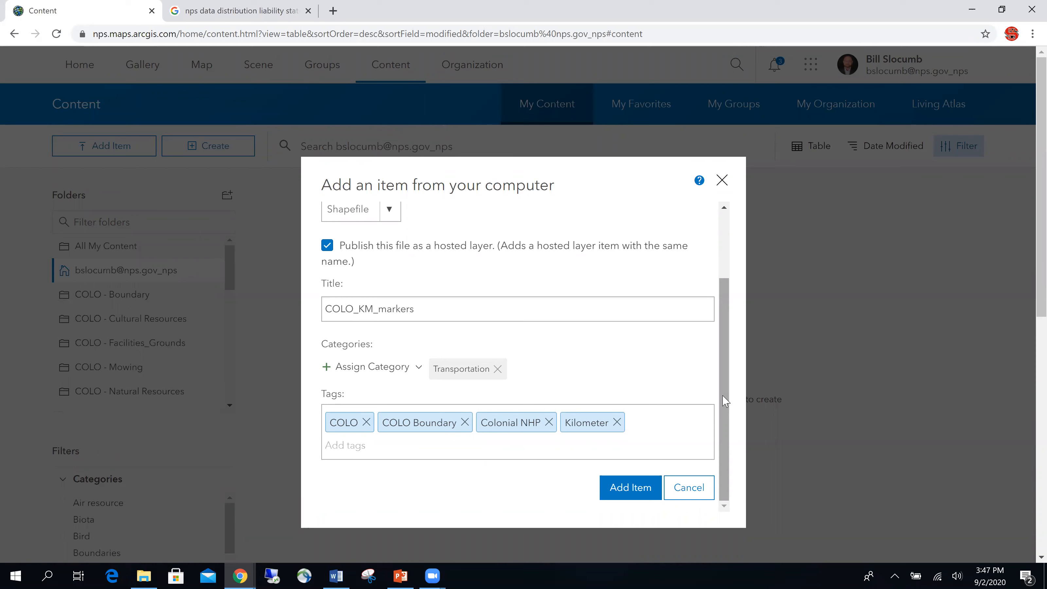
{"action": "left_click", "coordinate": [625, 490]}
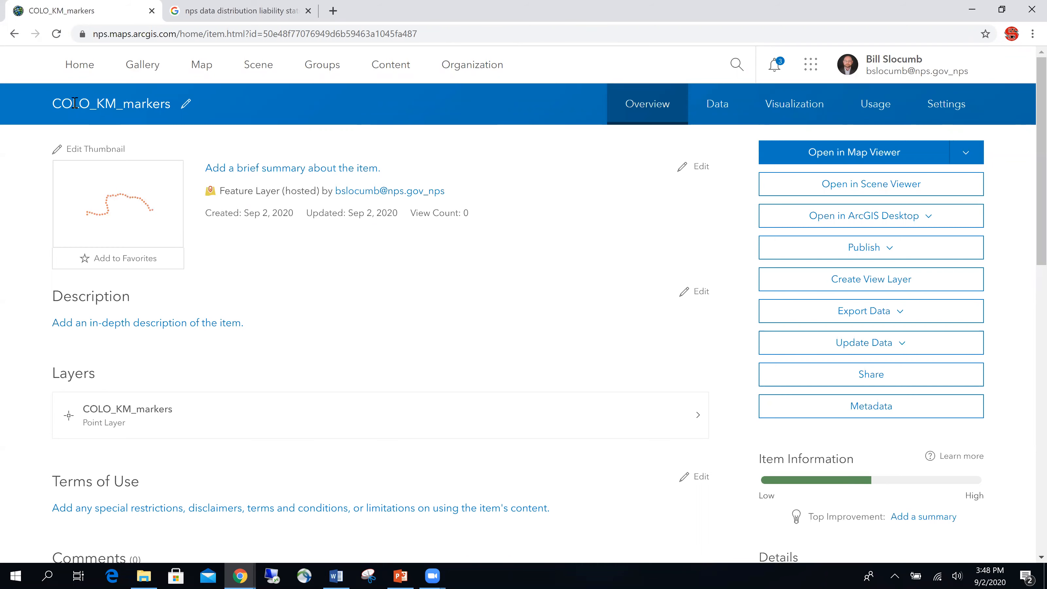
Step: Add the summary "Colonial Parkway KM Markers" to the COLO_KM_markers item and save it
{"action": "left_click_drag", "start_coordinate": [56, 104], "coordinate": [184, 114]}
{"action": "left_click", "coordinate": [680, 168]}
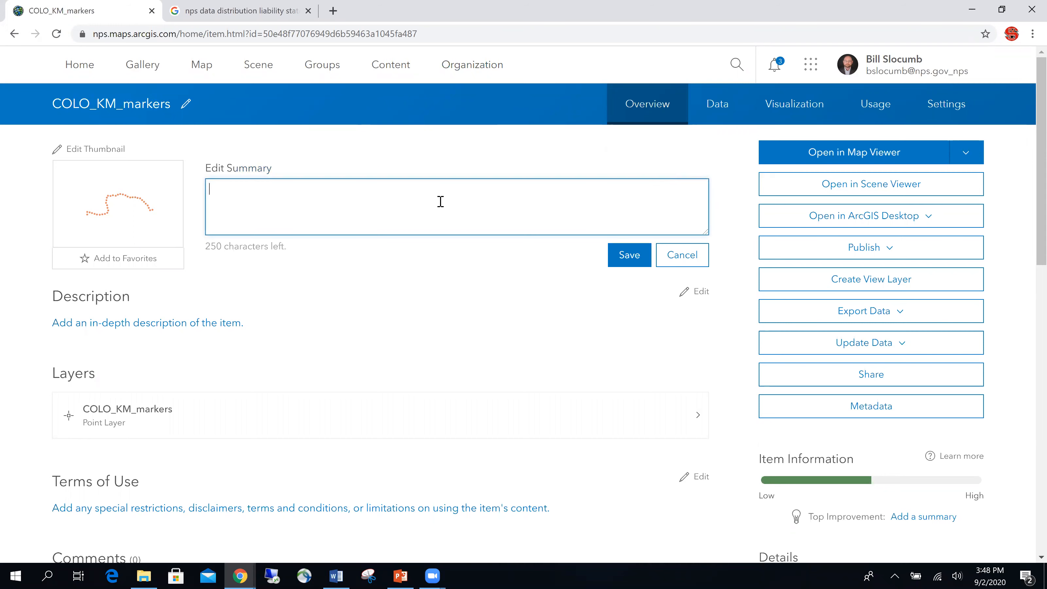
{"action": "type", "text": "Colonial Parkway KM Markers"}
{"action": "left_click", "coordinate": [634, 259]}
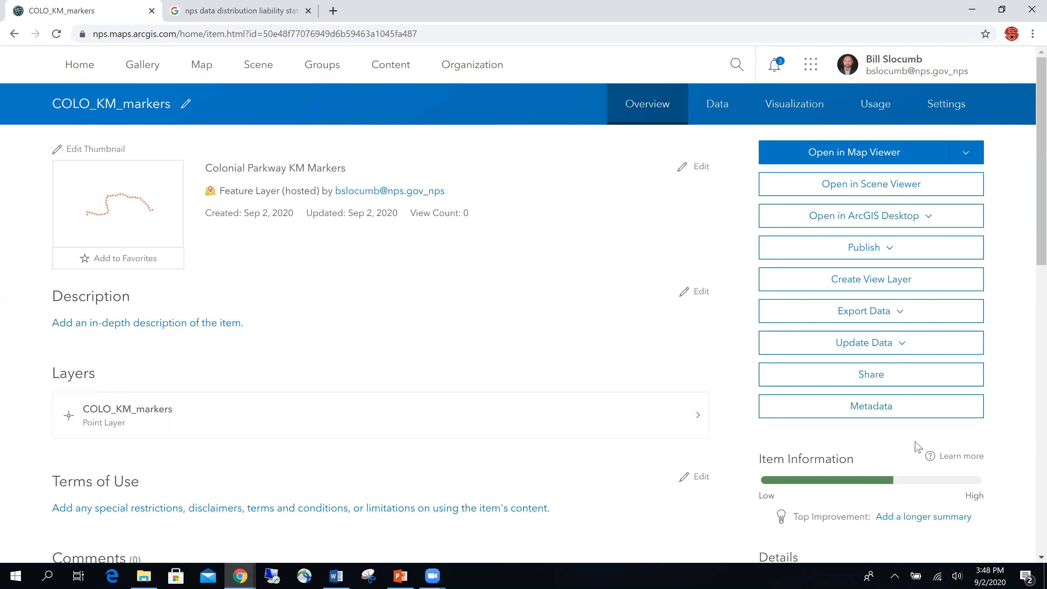
Step: Enter "Colonial Parkway KM Markers" as the item's description and save it
{"action": "left_click", "coordinate": [700, 293]}
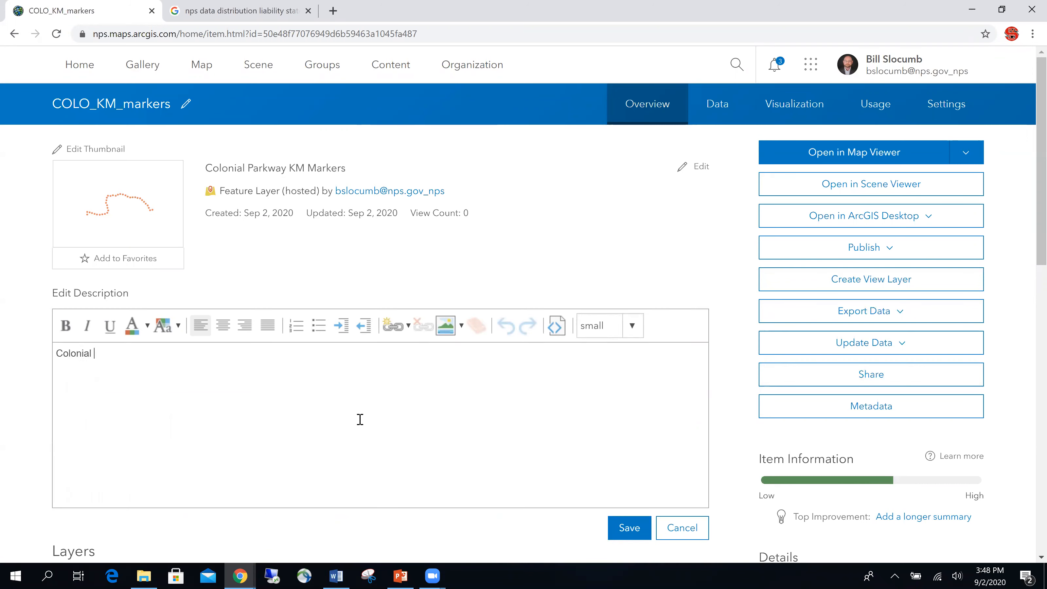
{"action": "type", "text": "Colonial Parkway KM M"}
{"action": "left_click", "coordinate": [631, 530]}
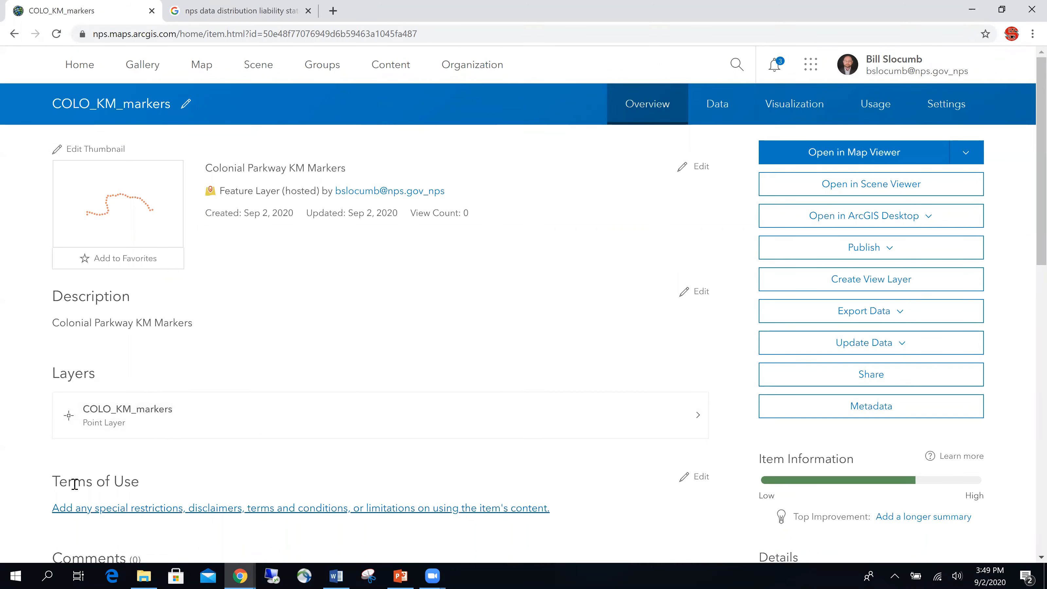
Step: Open the NPS-GIS Data Distribution Liability Statement from the search results and copy its three paragraphs of text
{"action": "left_click", "coordinate": [228, 8]}
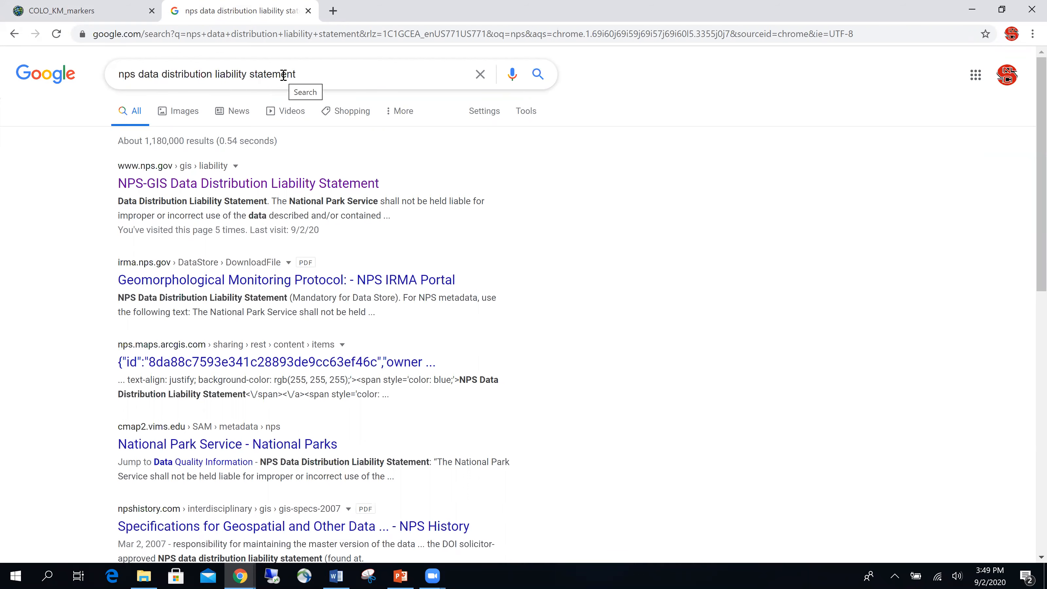
{"action": "left_click", "coordinate": [200, 186]}
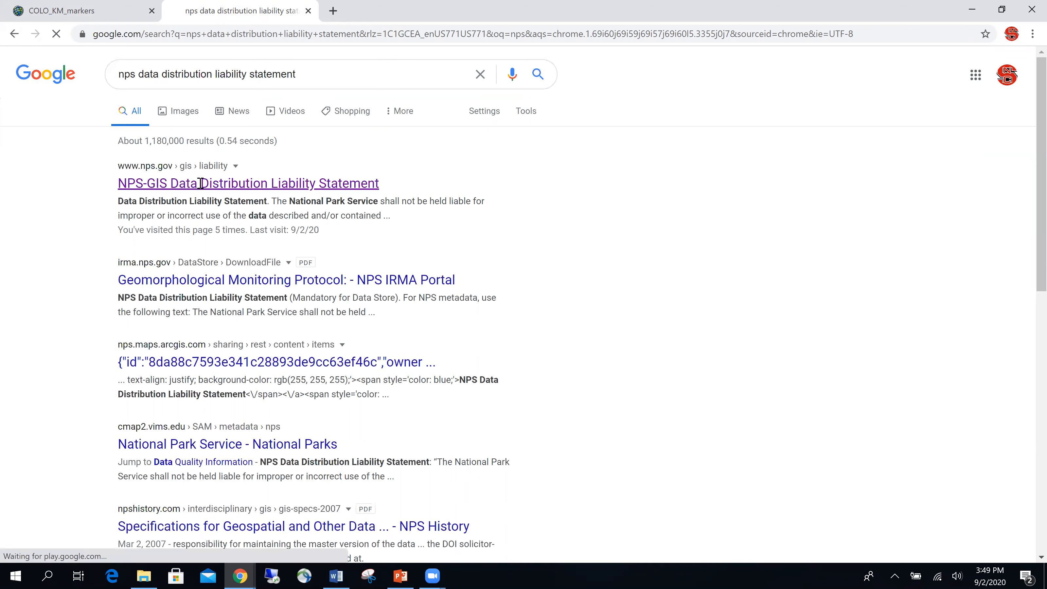
{"action": "left_click_drag", "start_coordinate": [274, 301], "coordinate": [39, 137]}
{"action": "key", "text": "ctrl+c"}
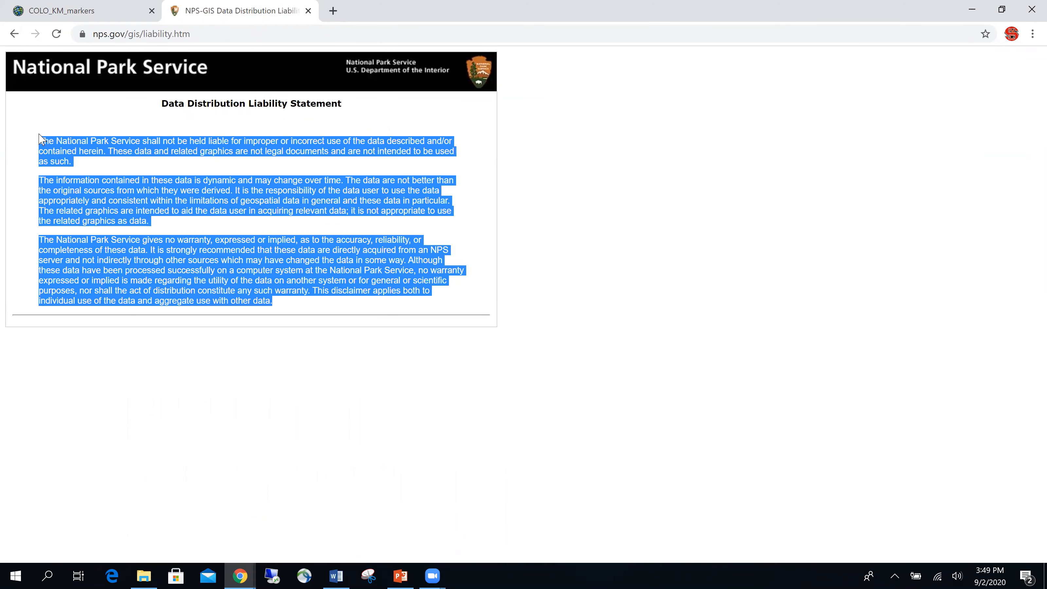
Step: Paste the copied liability statement into the COLO_KM_markers item's Terms of Use and save it
{"action": "left_click", "coordinate": [112, 11]}
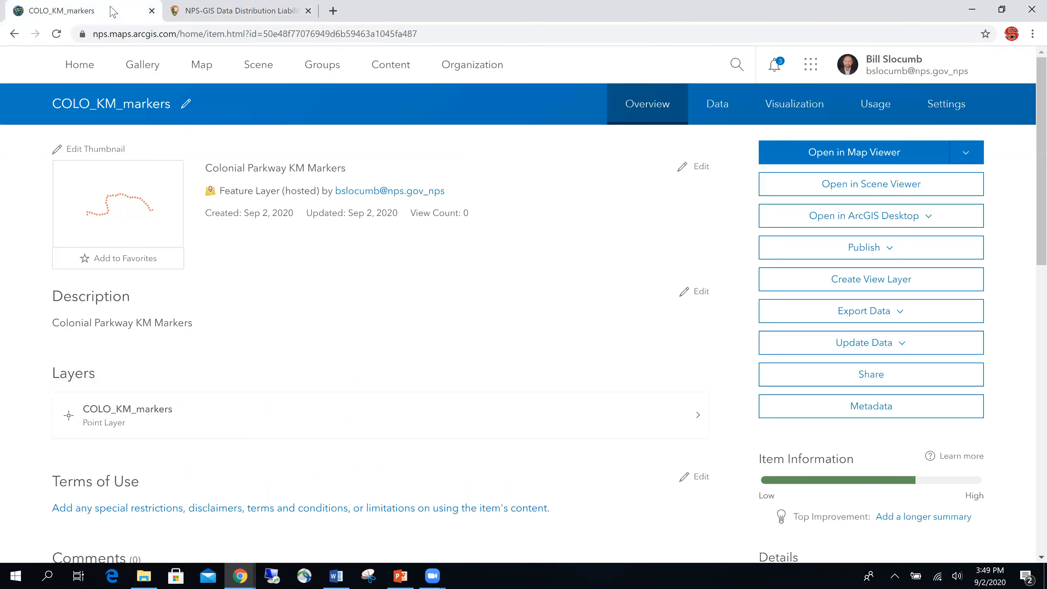
{"action": "left_click", "coordinate": [700, 479]}
{"action": "scroll", "coordinate": [175, 409], "scroll_direction": "down", "scroll_amount": 4}
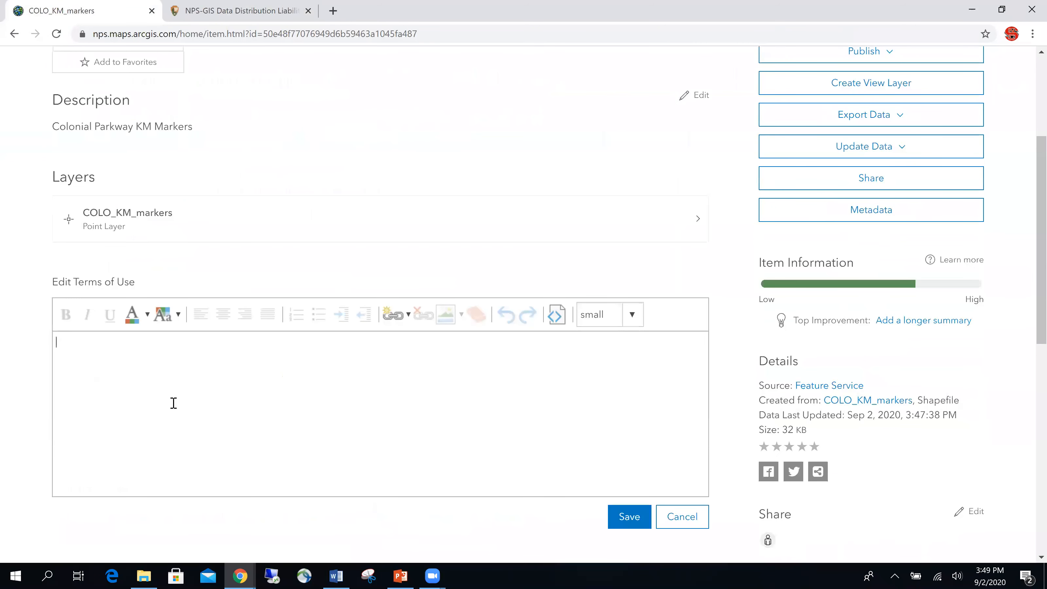
{"action": "key", "text": "ctrl+v"}
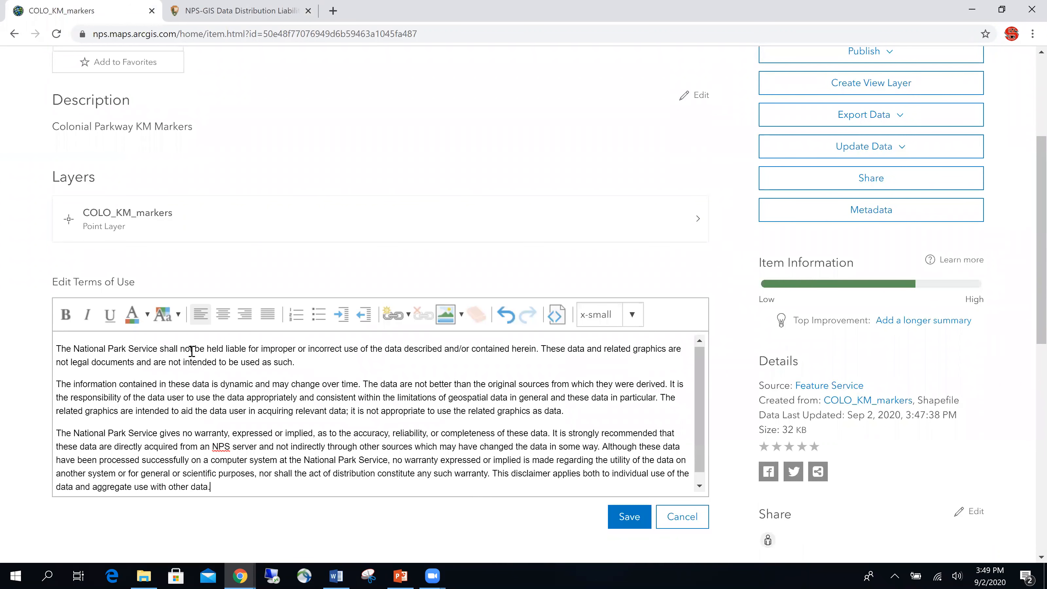
{"action": "left_click", "coordinate": [624, 523]}
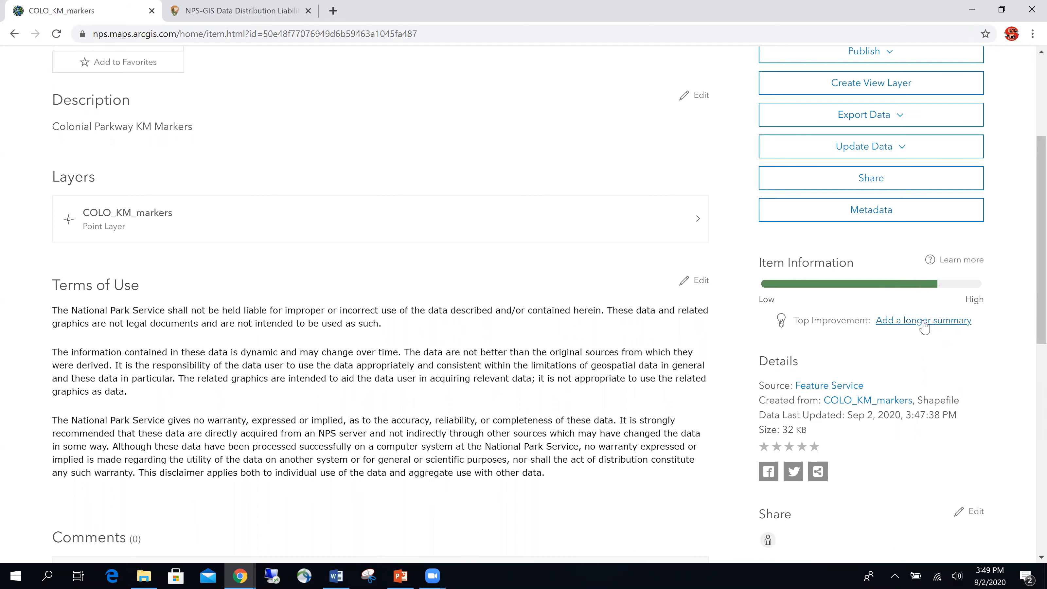
Step: Examine the layer's attribute table and the options available for the FEATURE_2 column
{"action": "scroll", "coordinate": [743, 253], "scroll_direction": "up", "scroll_amount": 5}
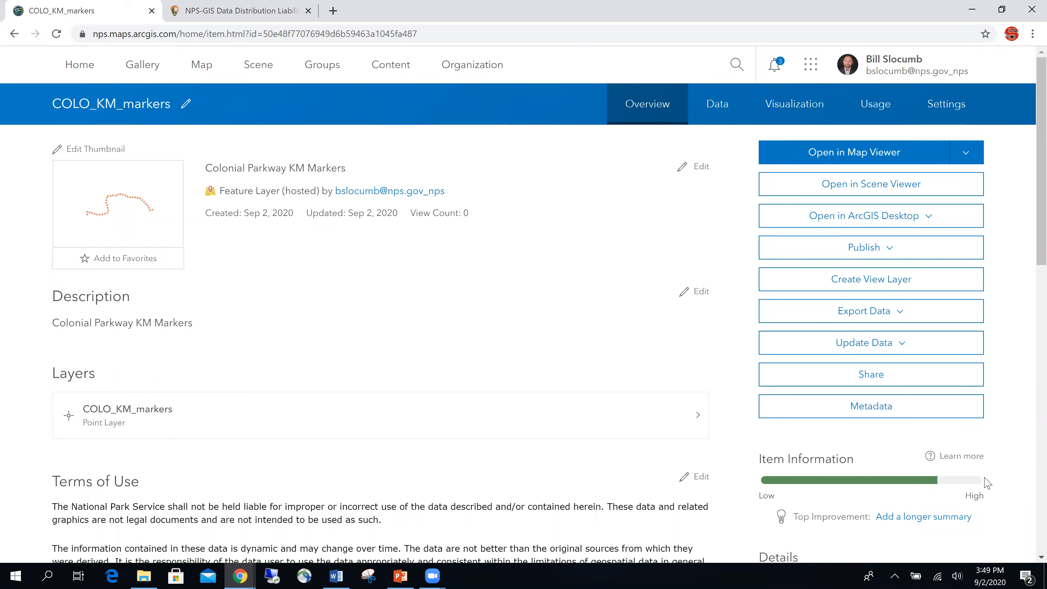
{"action": "left_click", "coordinate": [720, 108]}
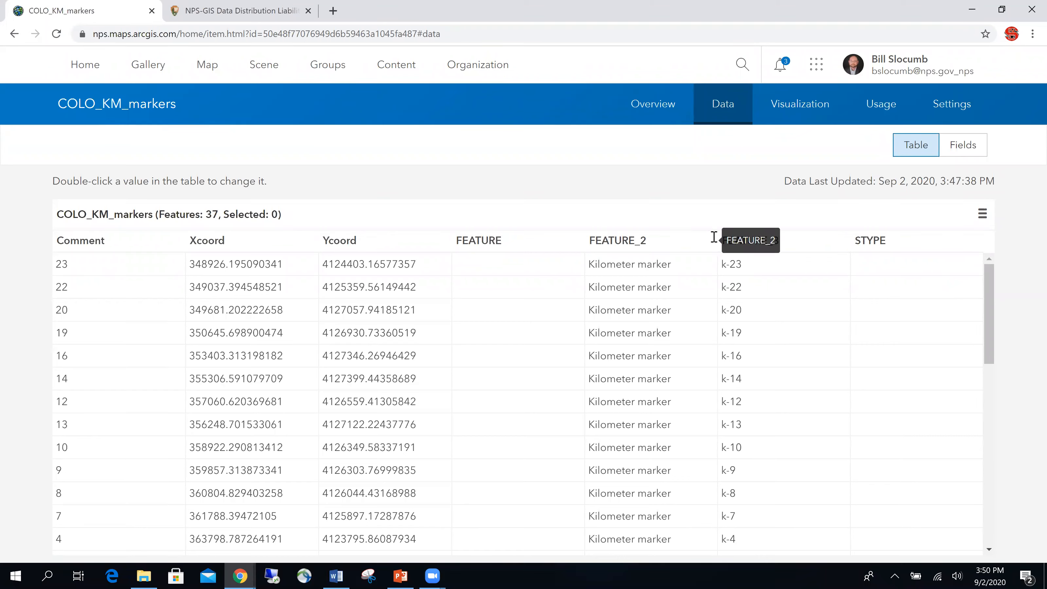
{"action": "left_click", "coordinate": [666, 247]}
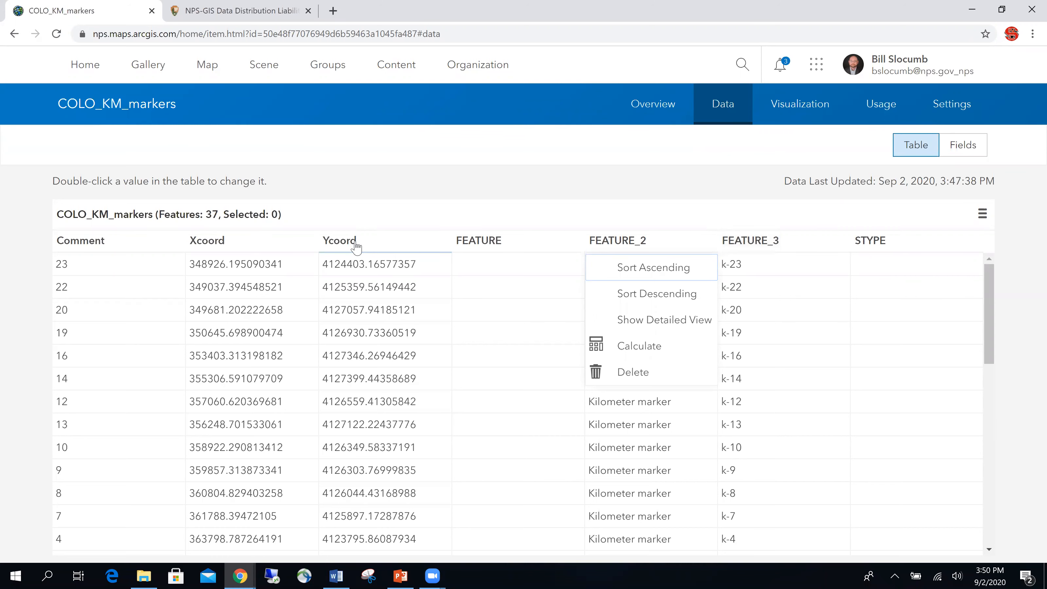
{"action": "left_click", "coordinate": [657, 183]}
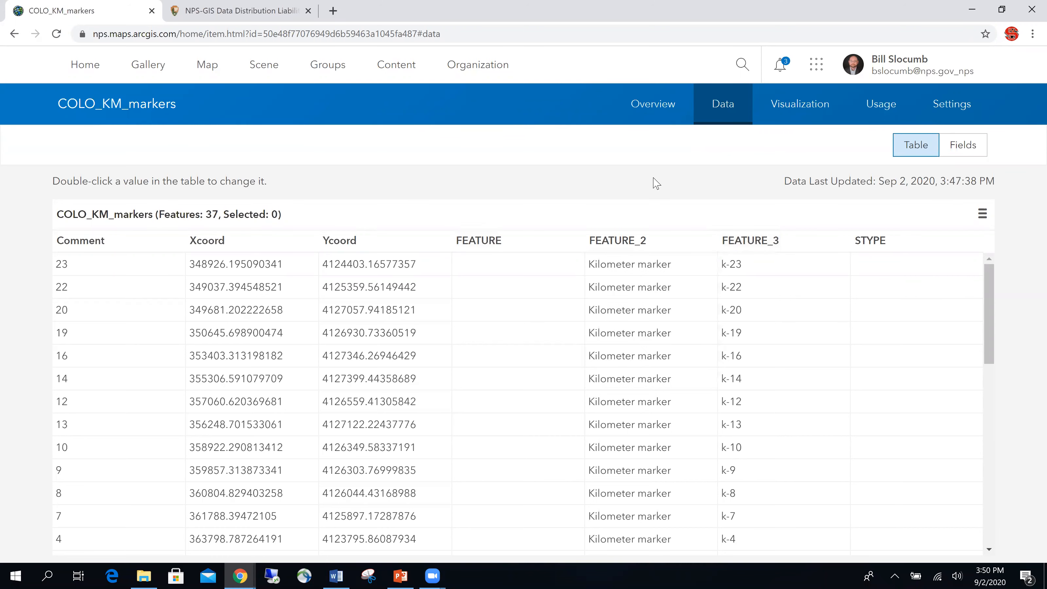
Step: Preview the markers in the layer's visualization, inspect one marker's pop-up, and view the item's usage details
{"action": "left_click", "coordinate": [790, 108]}
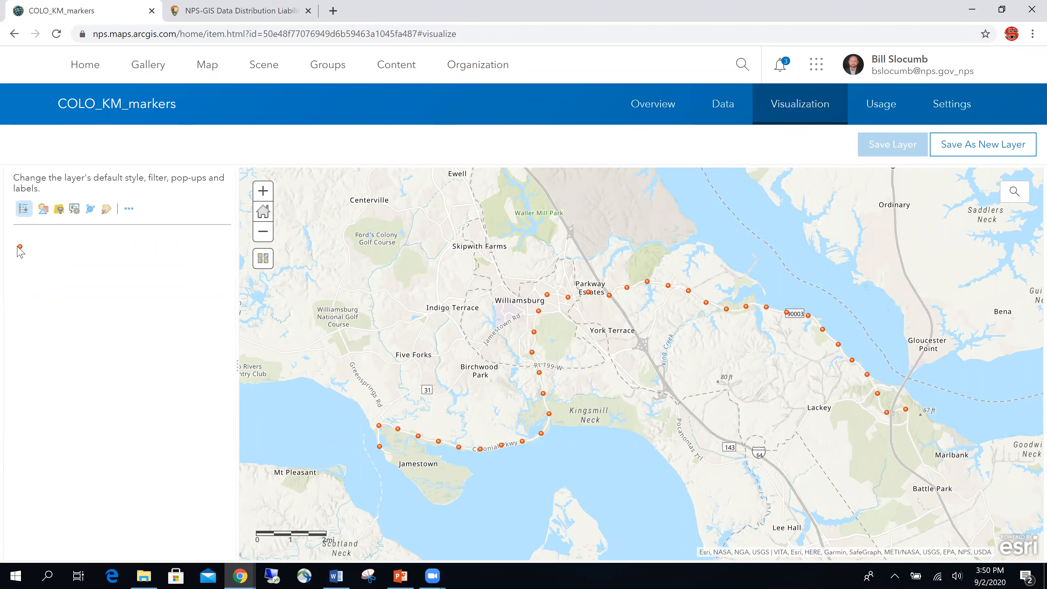
{"action": "left_click", "coordinate": [535, 333]}
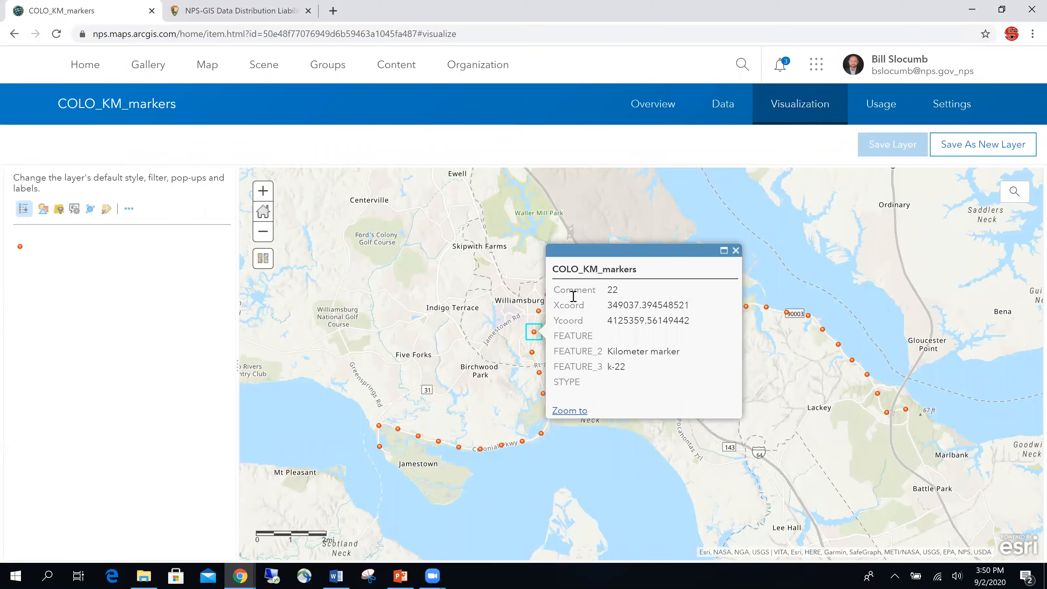
{"action": "left_click", "coordinate": [736, 251]}
{"action": "left_click", "coordinate": [877, 109]}
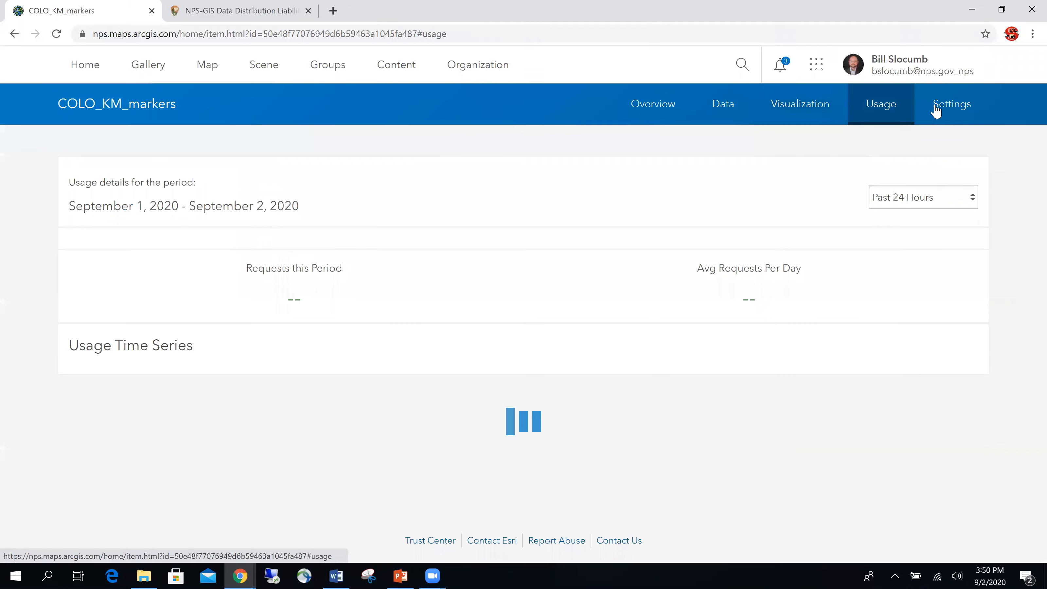
Step: Enable delete protection in the item's general settings and save the change
{"action": "left_click", "coordinate": [949, 110]}
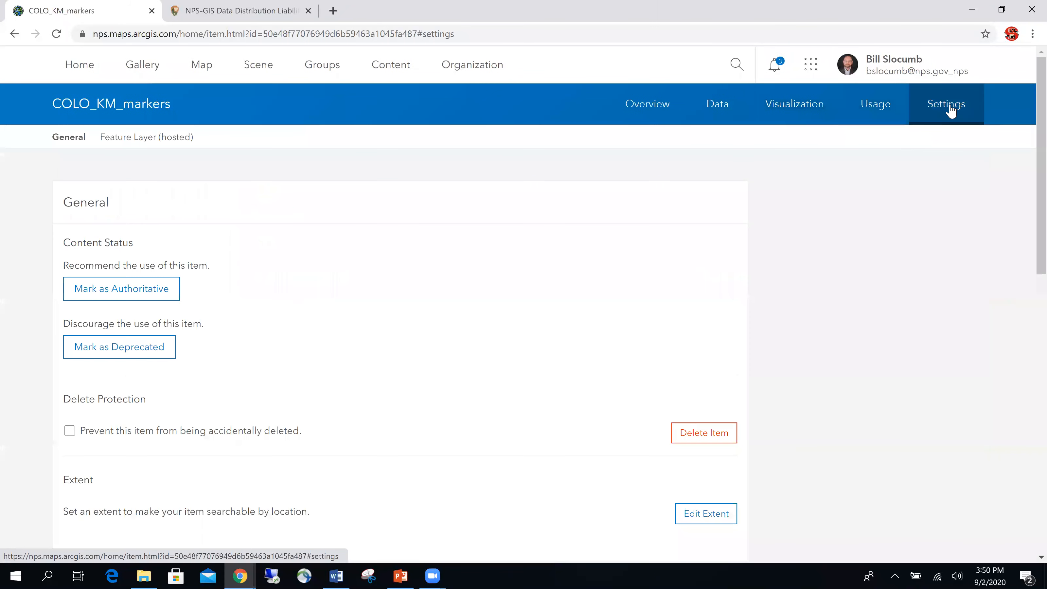
{"action": "left_click", "coordinate": [69, 430]}
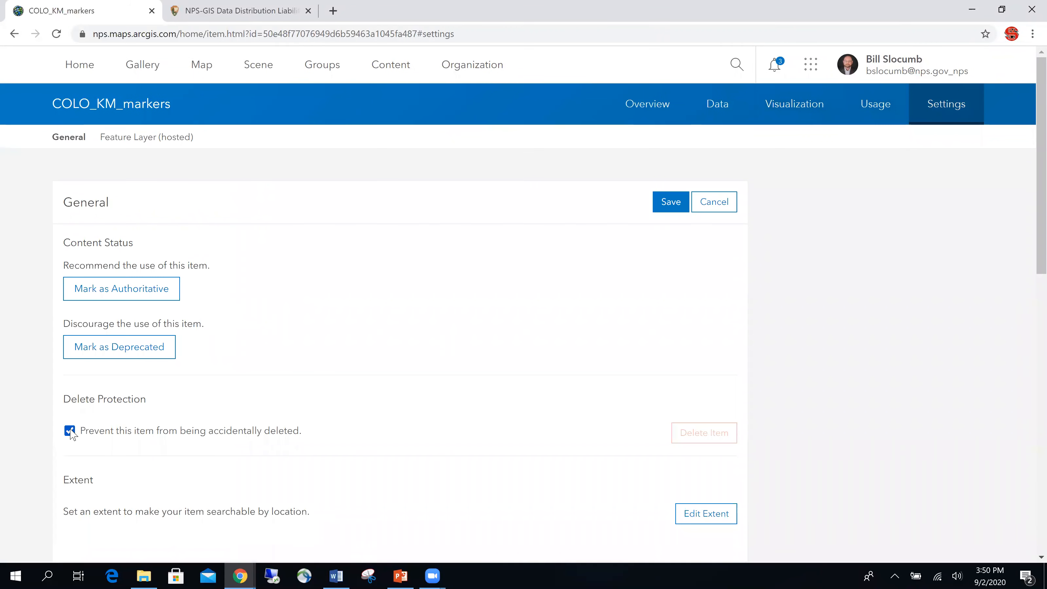
{"action": "left_click", "coordinate": [668, 206]}
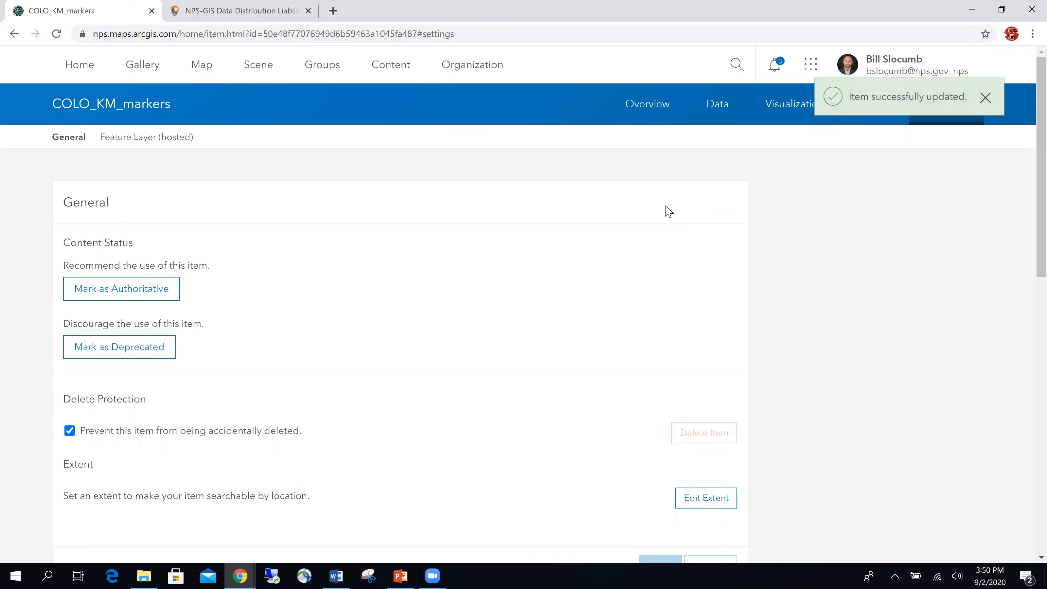
Step: Open the layer in Map Viewer and apply the Location (Single symbol) drawing style
{"action": "left_click", "coordinate": [639, 107]}
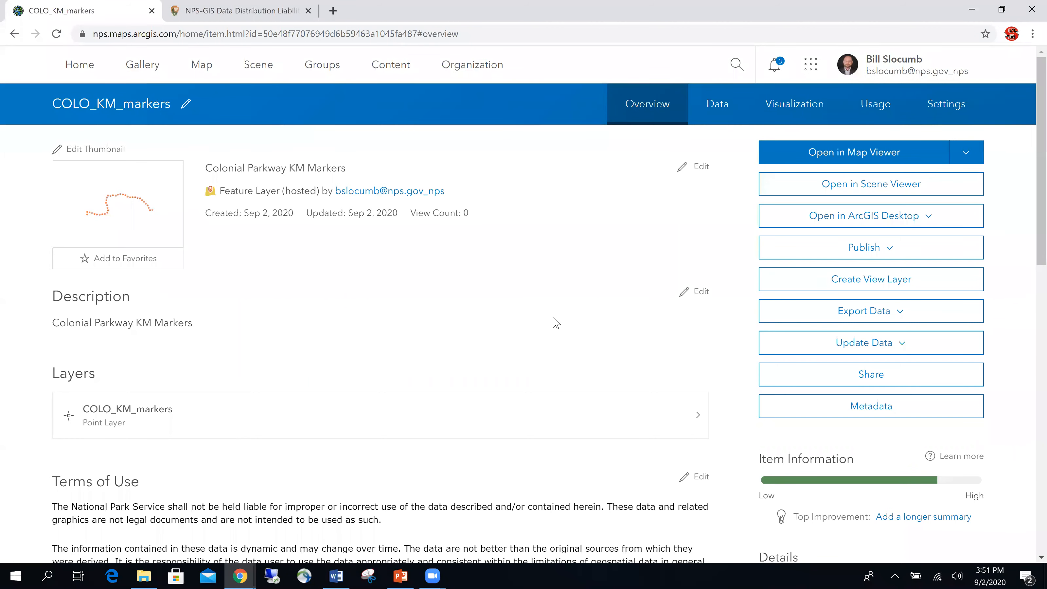
{"action": "left_click", "coordinate": [855, 160]}
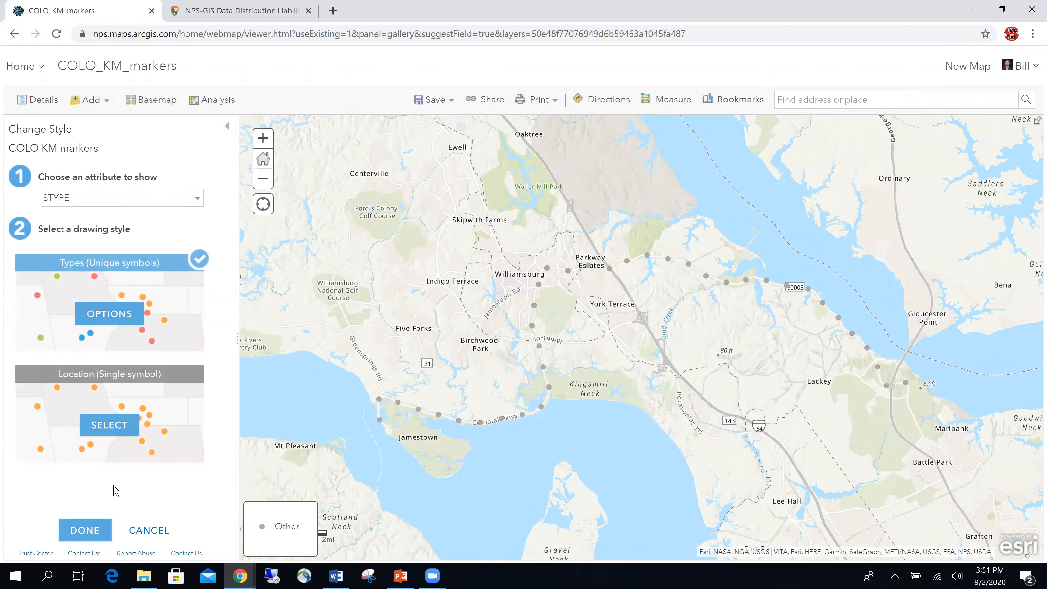
{"action": "left_click", "coordinate": [110, 426]}
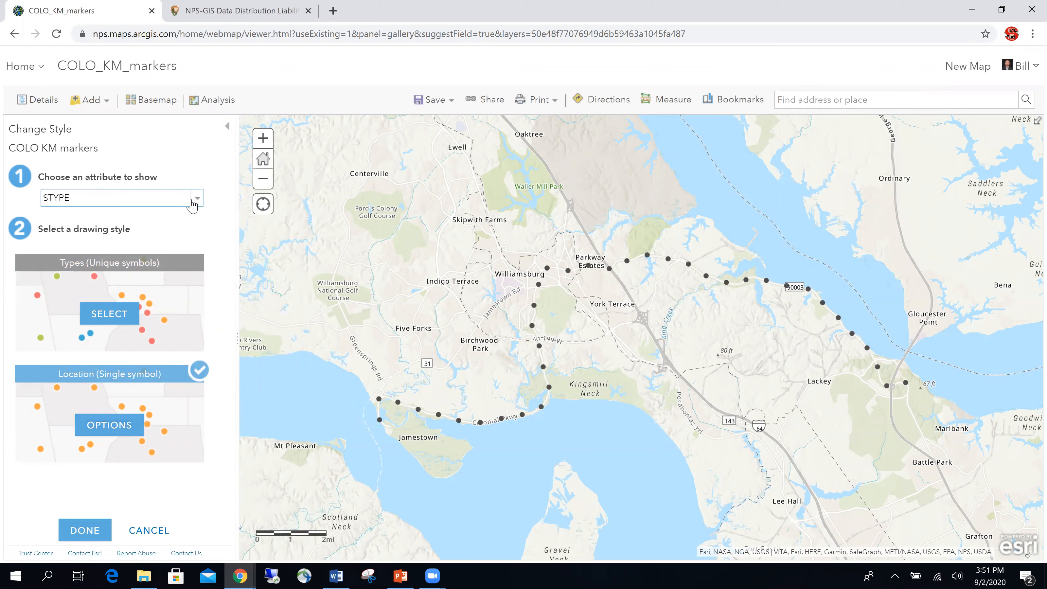
{"action": "left_click", "coordinate": [86, 529]}
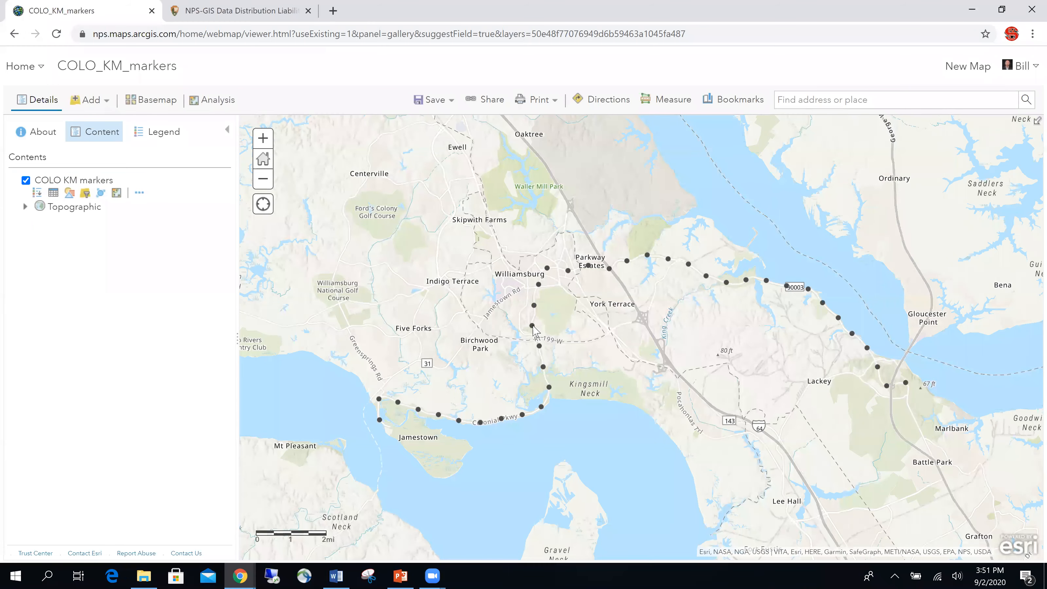
Step: Inspect a marker's pop-up near Williamsburg and review which attribute fields the layer's pop-up configuration displays
{"action": "left_click", "coordinate": [532, 326]}
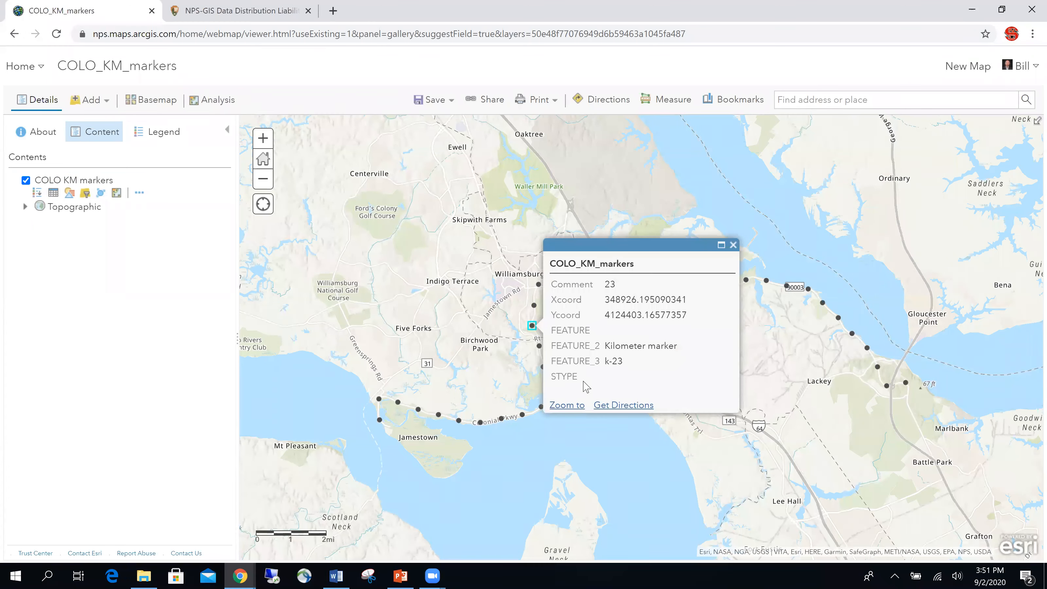
{"action": "left_click", "coordinate": [139, 193]}
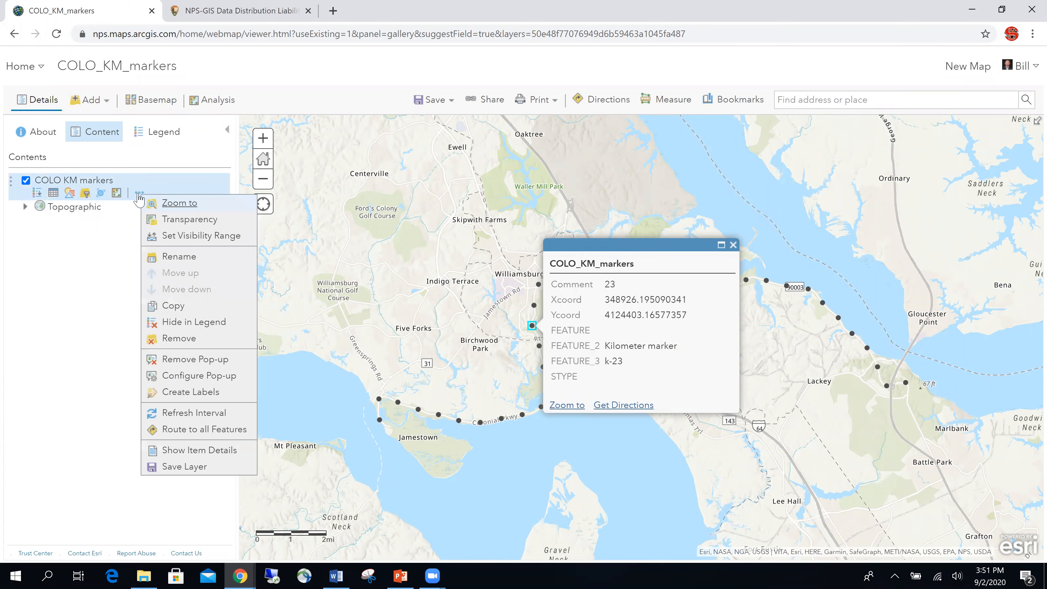
{"action": "left_click", "coordinate": [217, 378]}
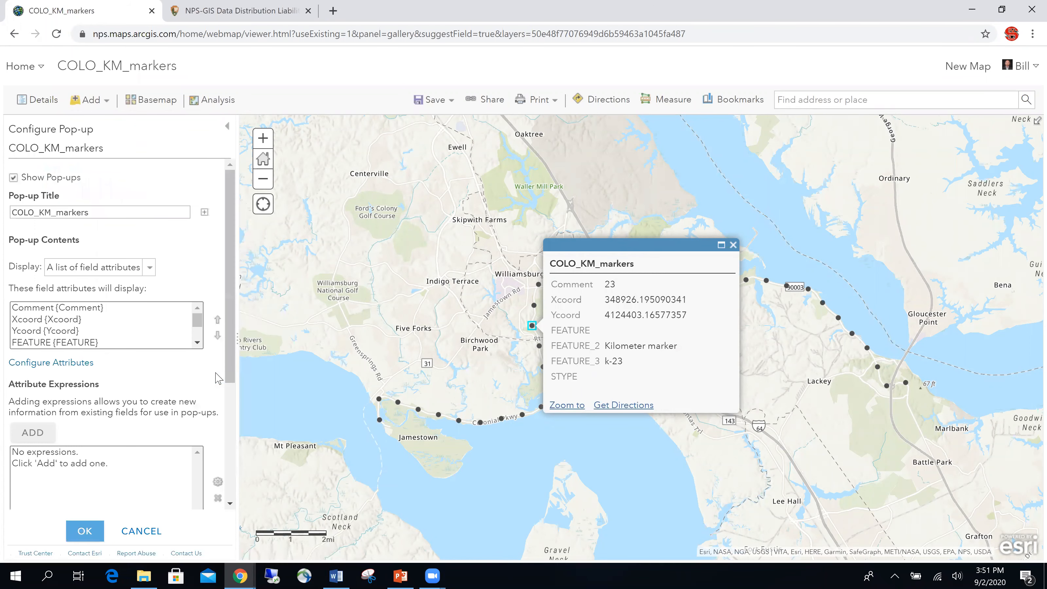
{"action": "left_click", "coordinate": [79, 364]}
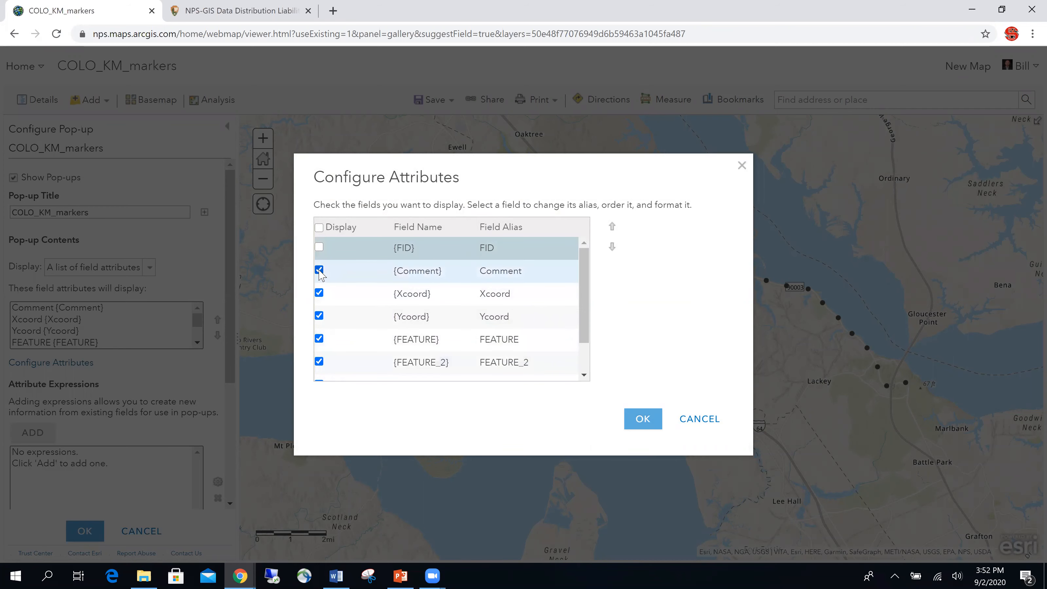
{"action": "left_click", "coordinate": [640, 427]}
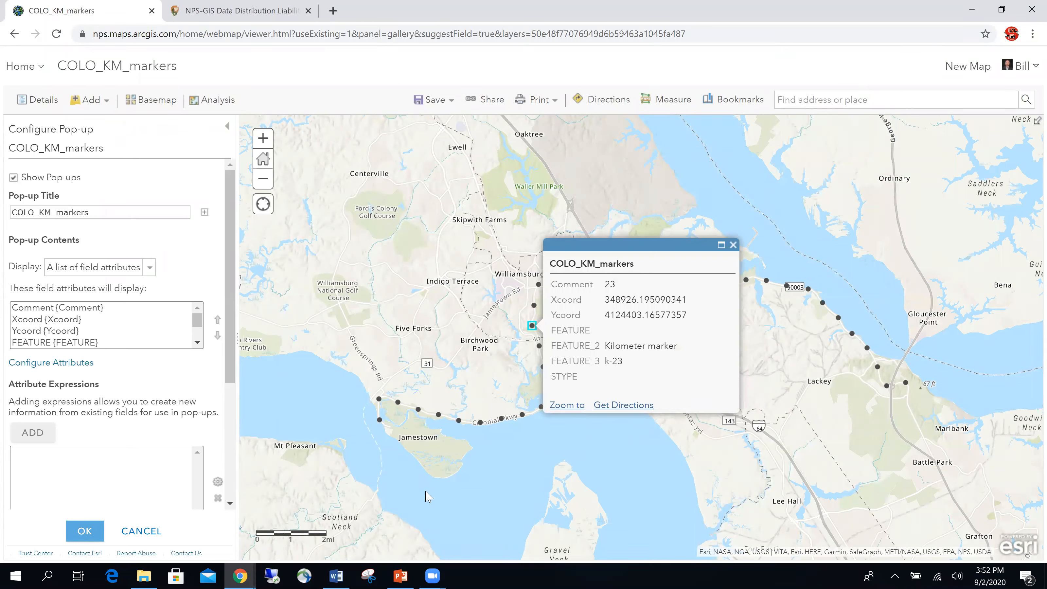
{"action": "left_click", "coordinate": [85, 531]}
{"action": "left_click", "coordinate": [734, 245]}
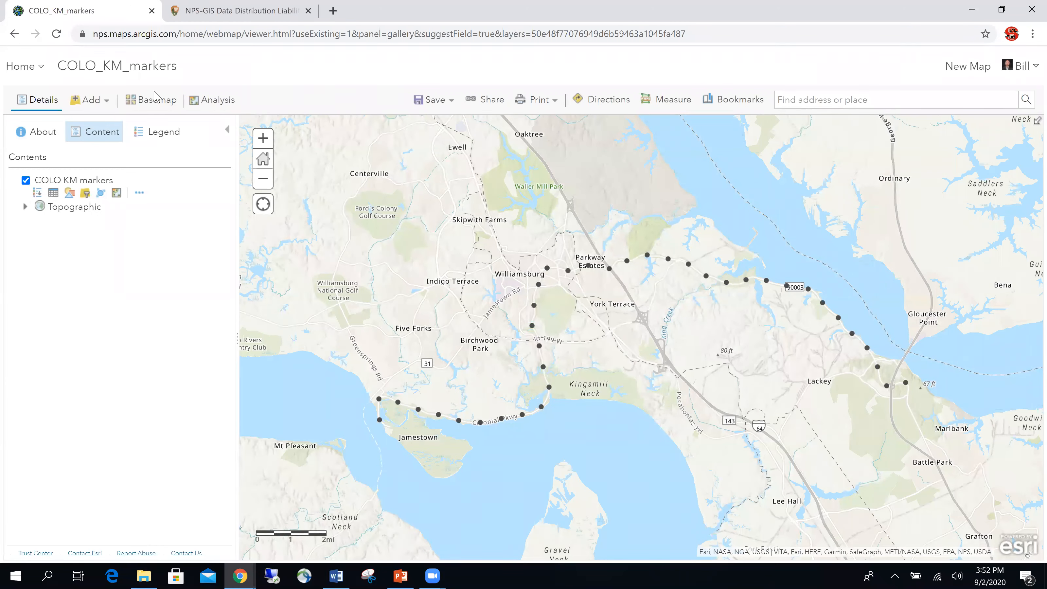
Step: Return to the content list and check the zipped shapefile in the COLO folder in File Explorer
{"action": "left_click", "coordinate": [32, 67]}
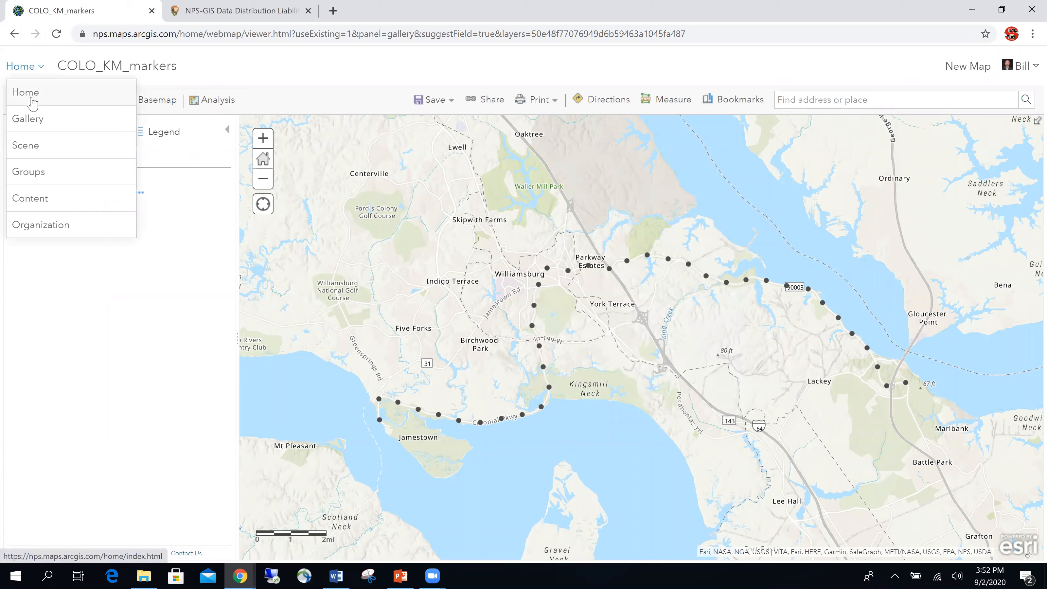
{"action": "left_click", "coordinate": [35, 206]}
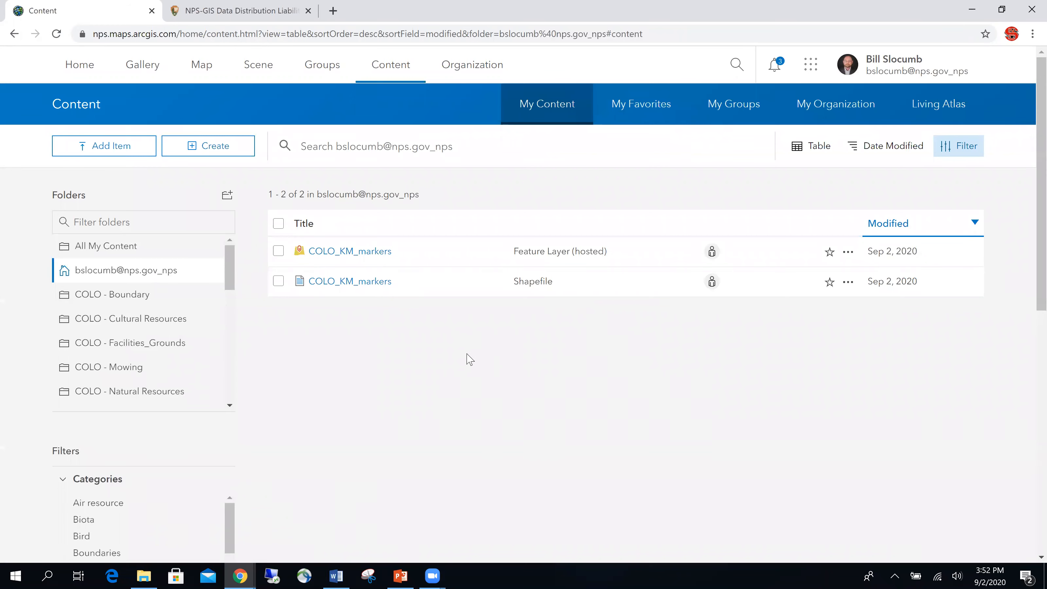
{"action": "left_click", "coordinate": [143, 575]}
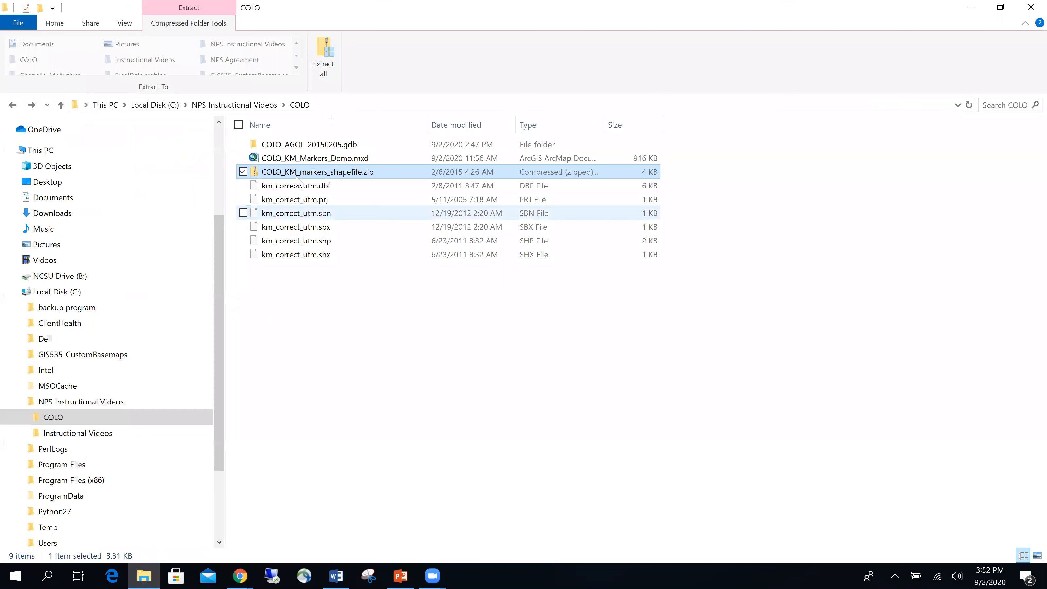
{"action": "left_click", "coordinate": [961, 8]}
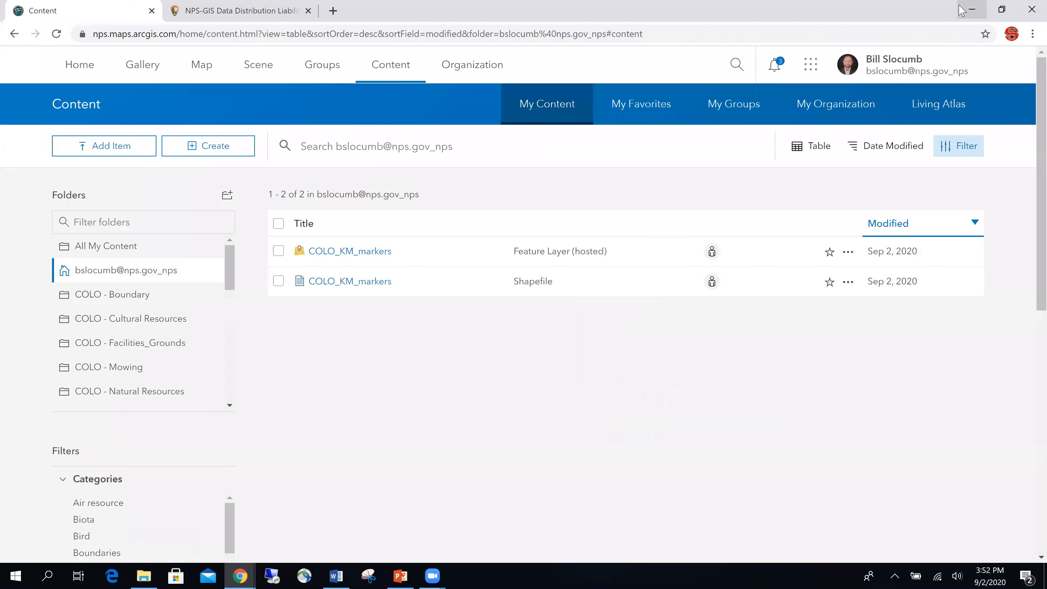
{"action": "left_click", "coordinate": [103, 149]}
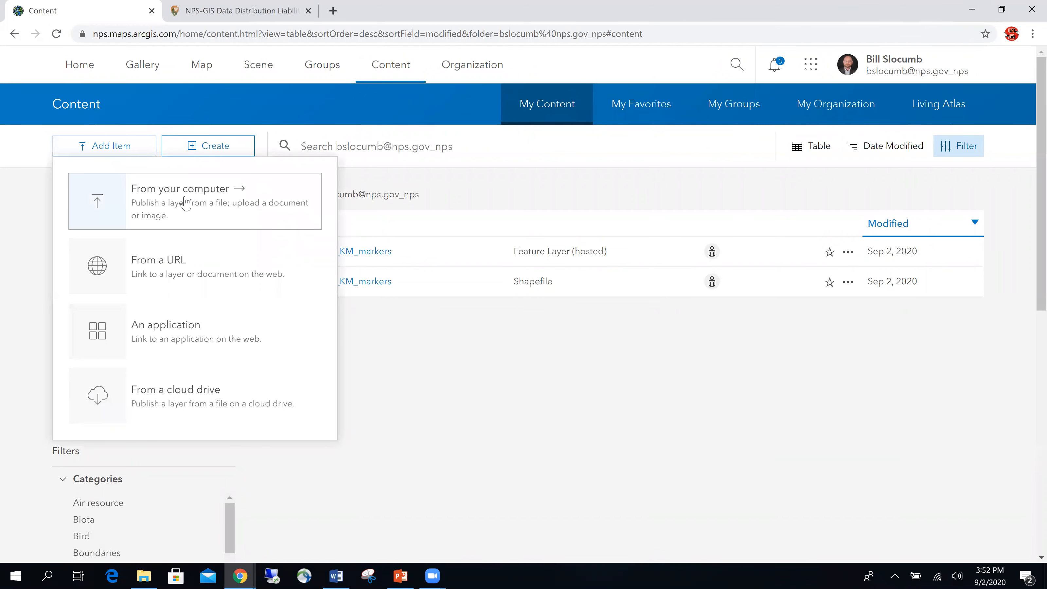
{"action": "left_click", "coordinate": [522, 369]}
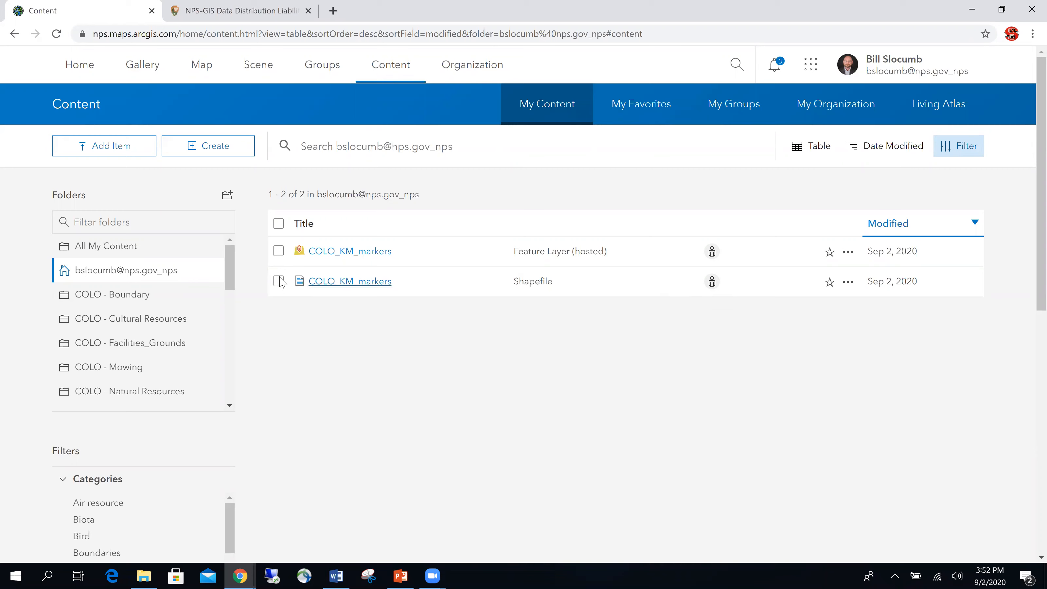
Step: Move the COLO_KM_markers hosted feature layer and shapefile together into the How-To Videos folder, and open that folder to check its contents
{"action": "left_click", "coordinate": [278, 251]}
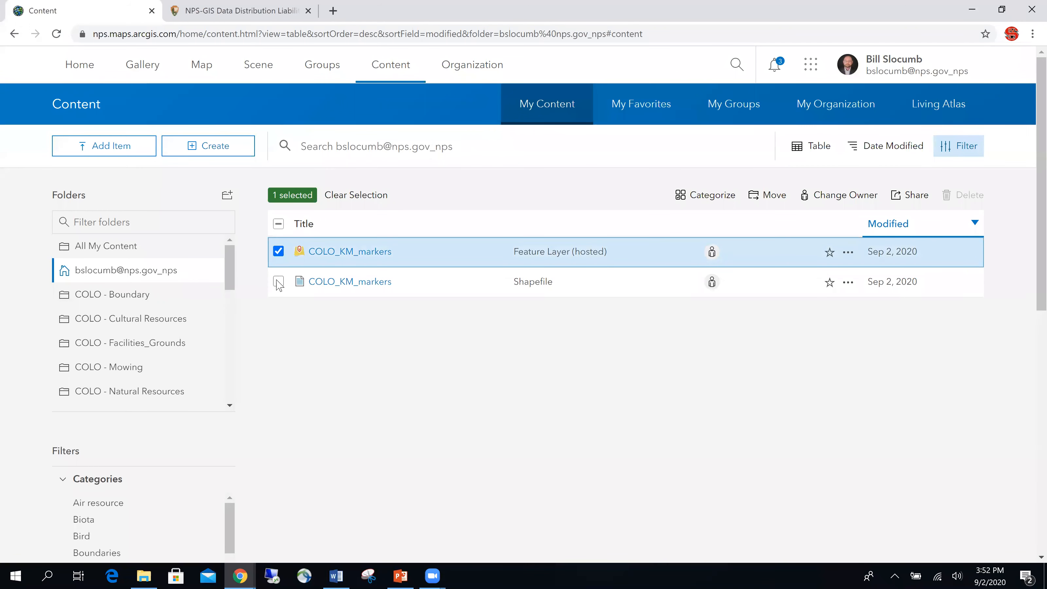
{"action": "left_click", "coordinate": [278, 282]}
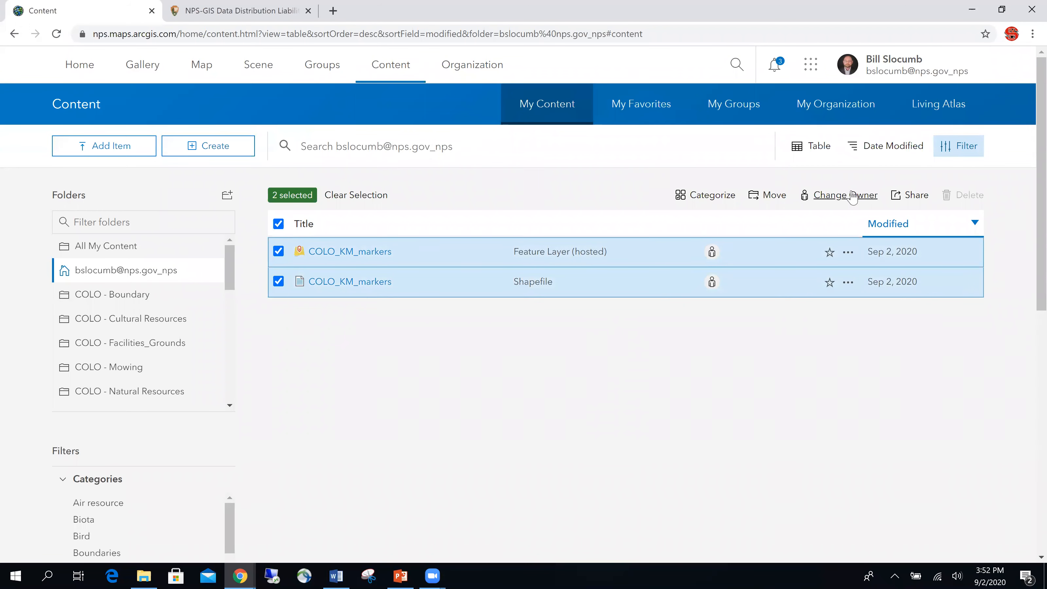
{"action": "left_click", "coordinate": [760, 197]}
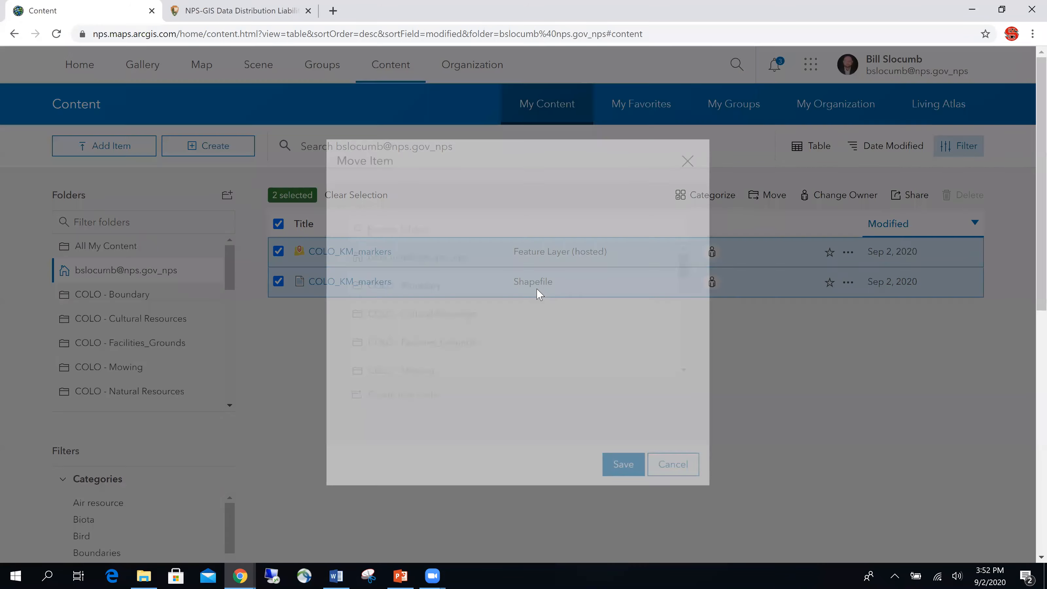
{"action": "left_click_drag", "start_coordinate": [695, 264], "coordinate": [697, 334]}
{"action": "left_click", "coordinate": [374, 315]}
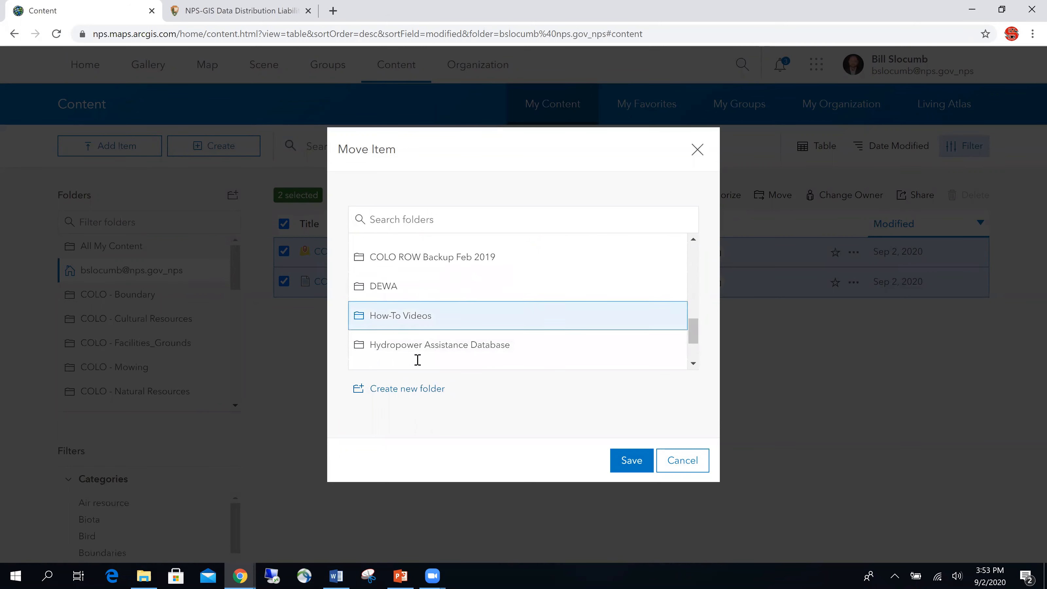
{"action": "left_click", "coordinate": [615, 457]}
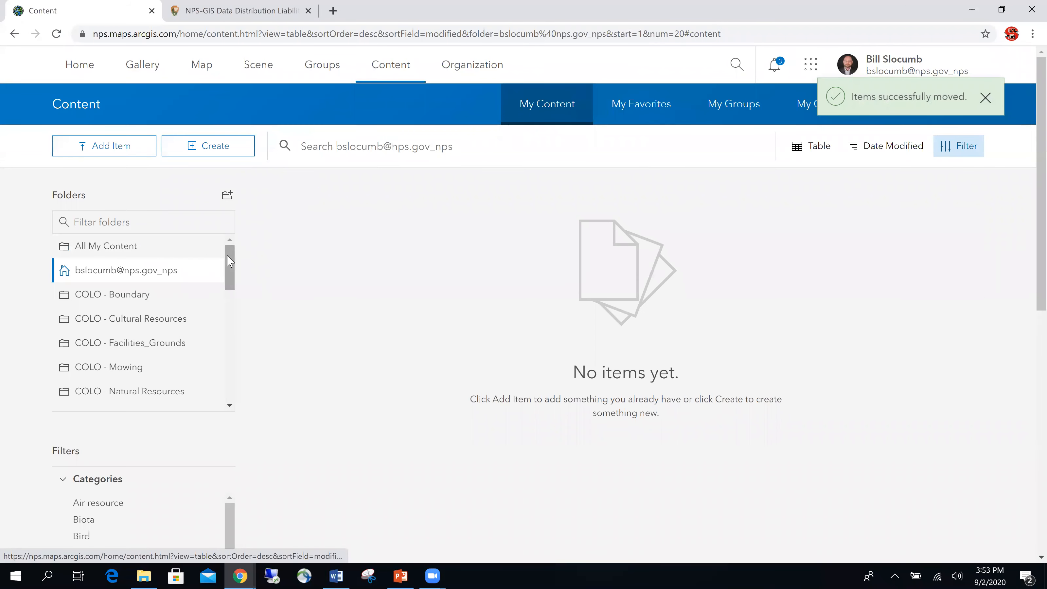
{"action": "left_click_drag", "start_coordinate": [229, 268], "coordinate": [227, 378]}
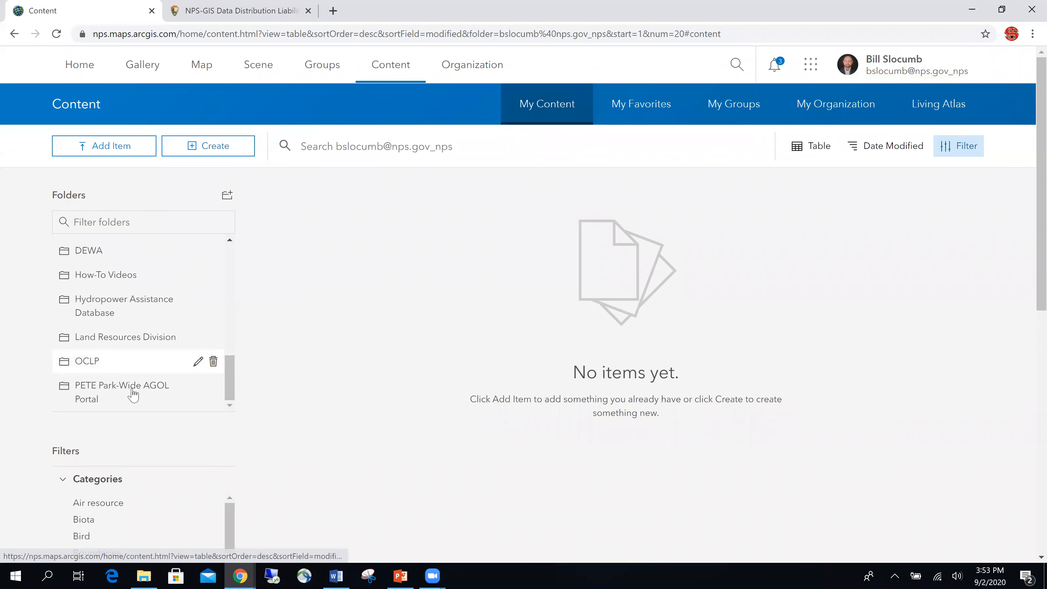
{"action": "left_click", "coordinate": [106, 275]}
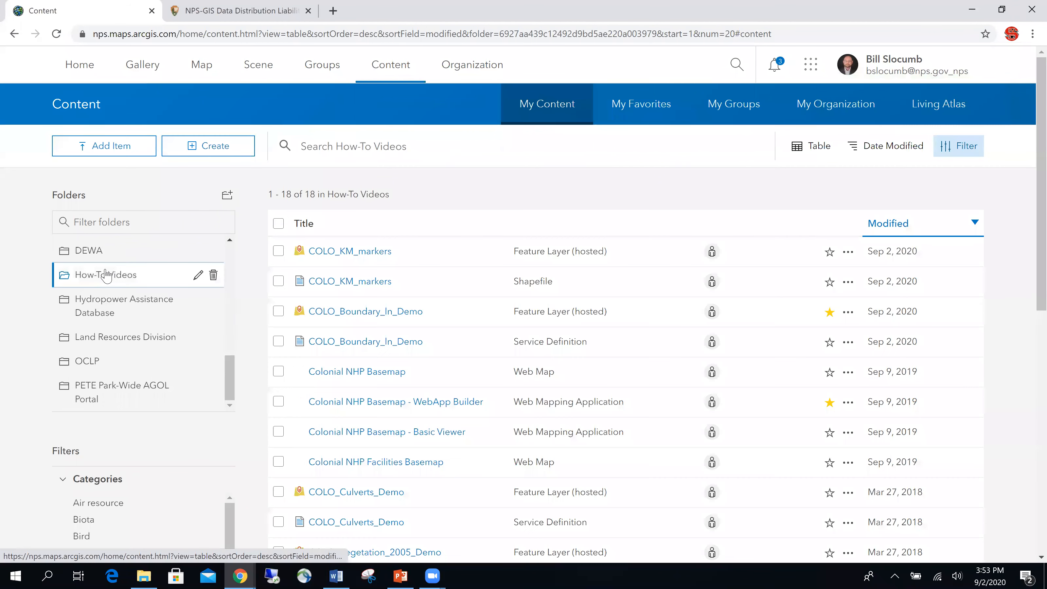